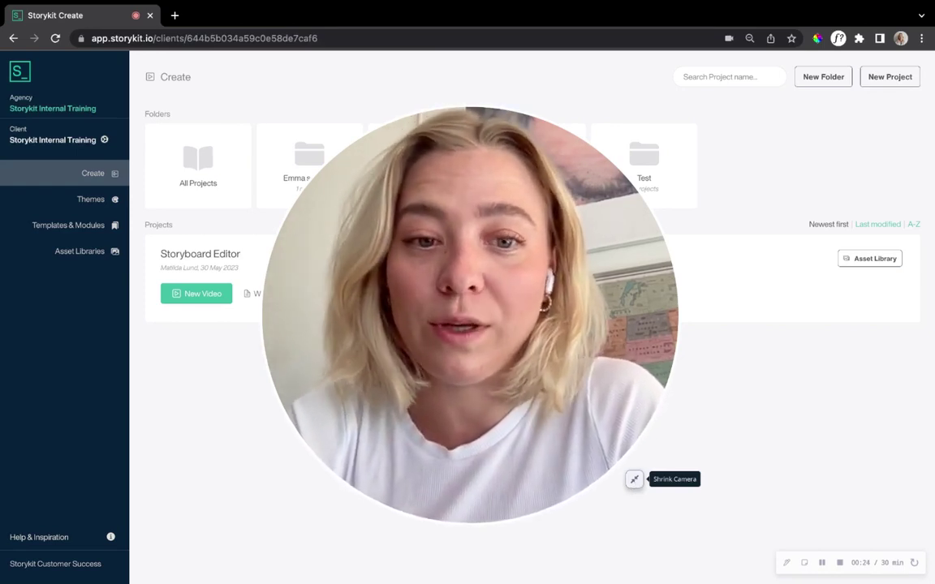
# Step: Dismiss a New Project form, then begin a new video in the Storyboard Editor project
pyautogui.click(635, 479)
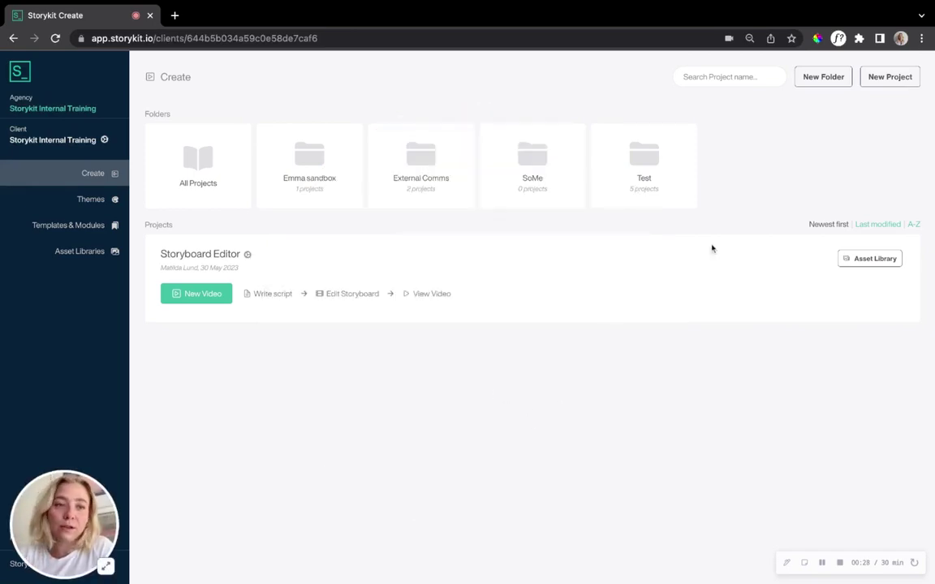
pyautogui.click(890, 77)
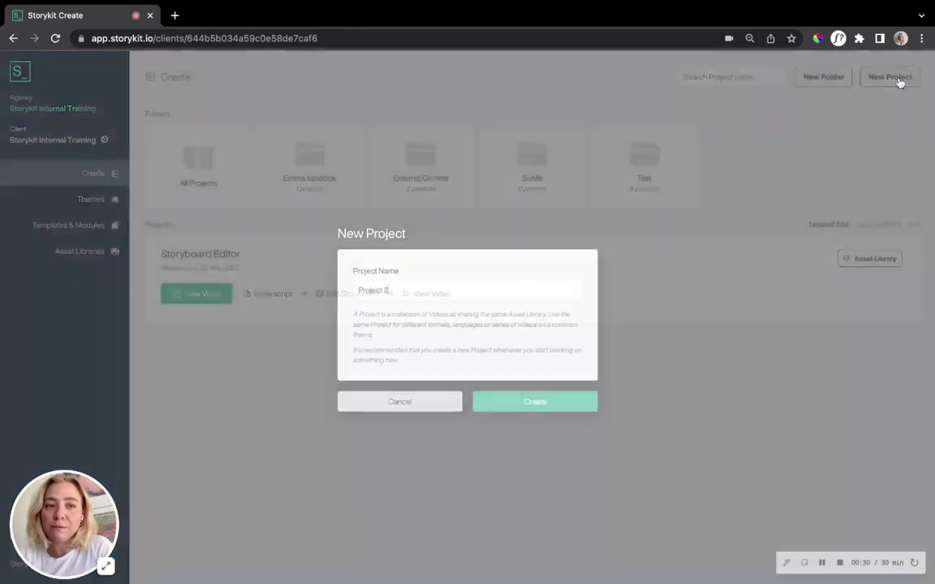
pyautogui.click(678, 340)
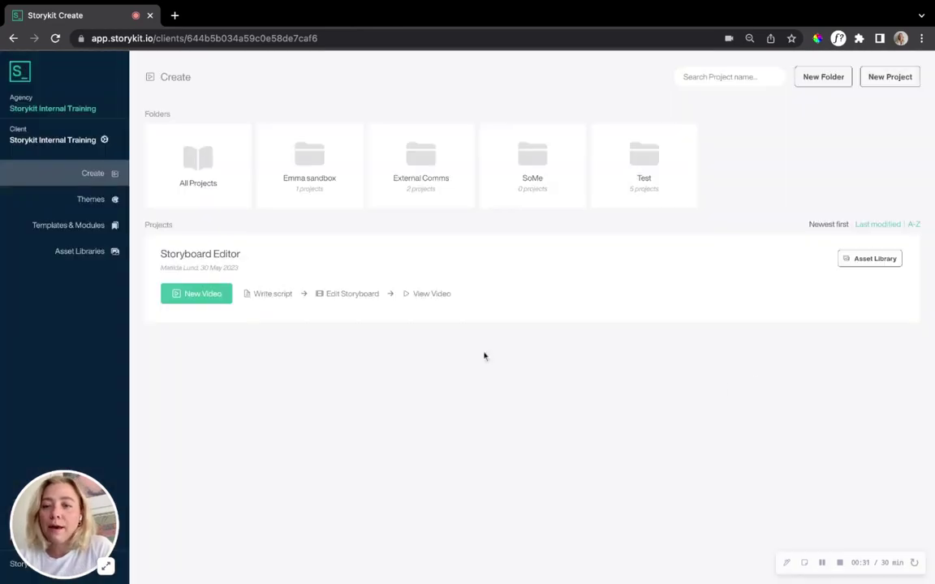
pyautogui.click(202, 296)
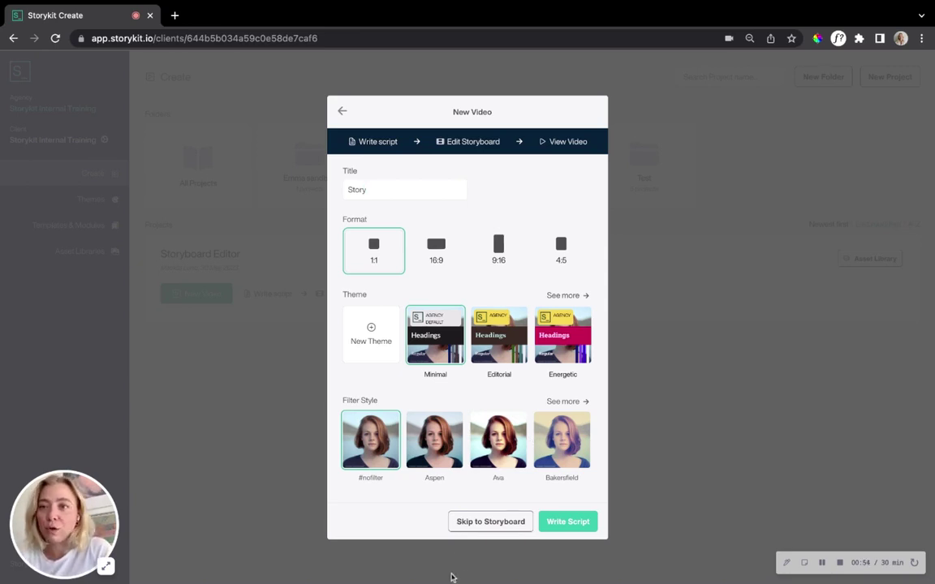
# Step: Keep title 'Story', 1:1 format and Minimal theme, and go straight to a blank storyboard
pyautogui.click(486, 526)
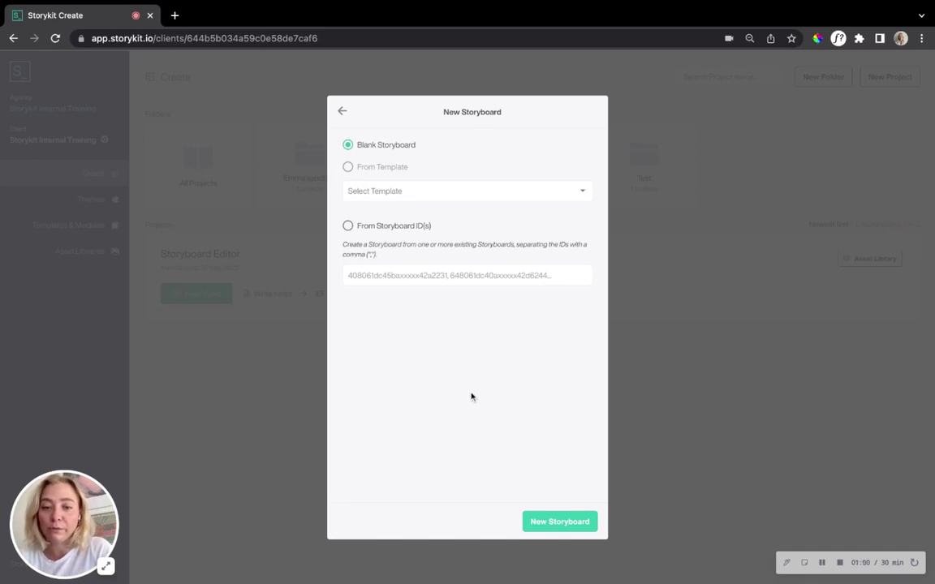
pyautogui.click(574, 526)
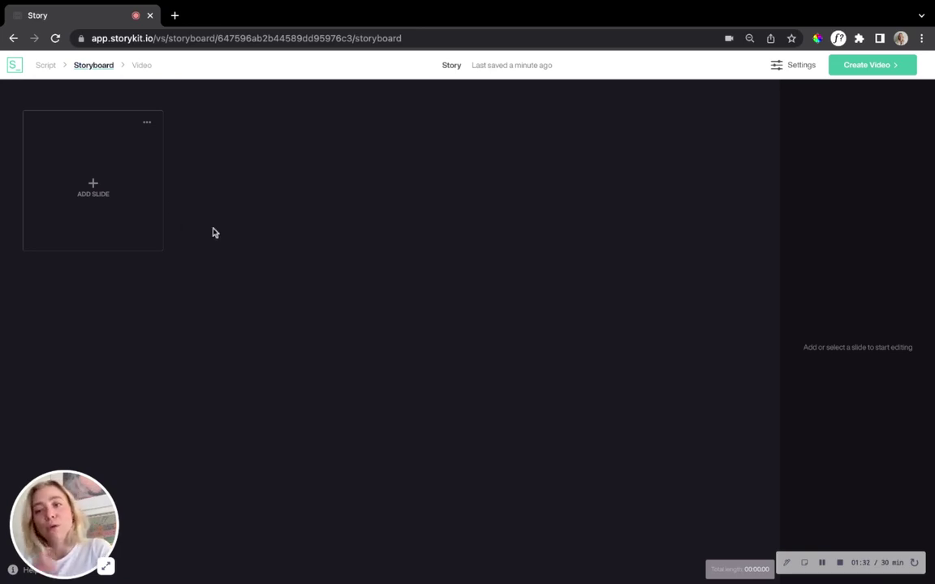
# Step: Add a first 5.00 s Simple Slide to the empty storyboard
pyautogui.click(89, 182)
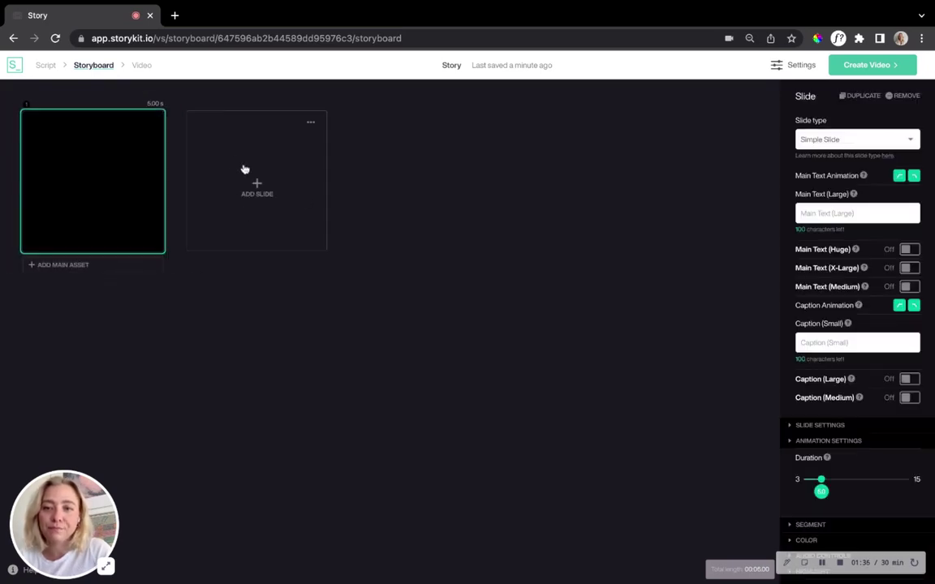
# Step: Add second and third 5-second slides, then step through all three, ending on slide 1
pyautogui.click(244, 169)
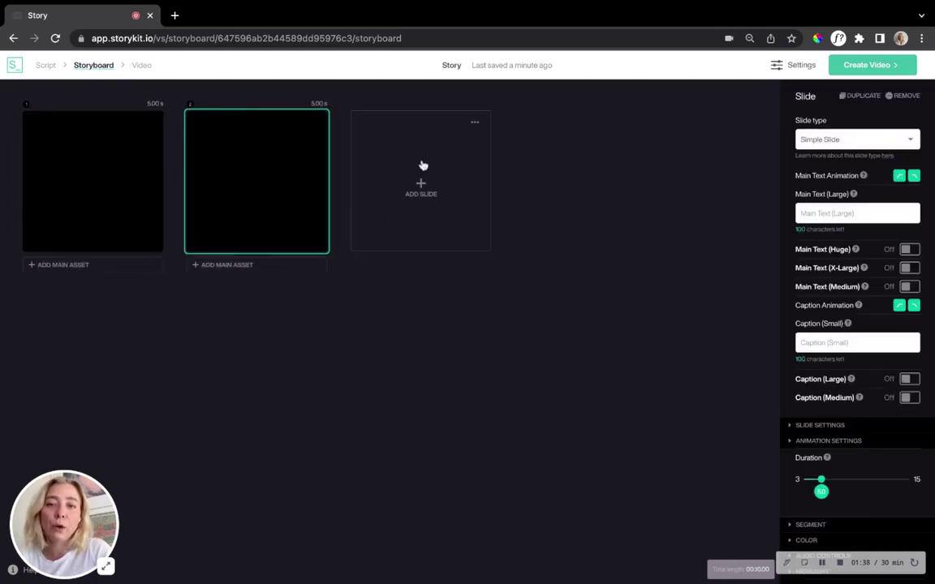
pyautogui.click(431, 187)
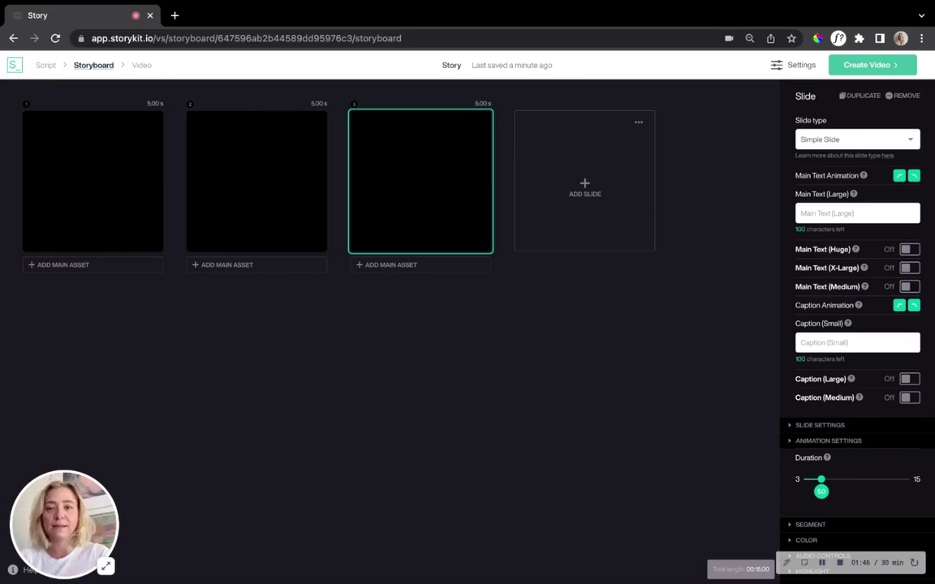
pyautogui.click(117, 186)
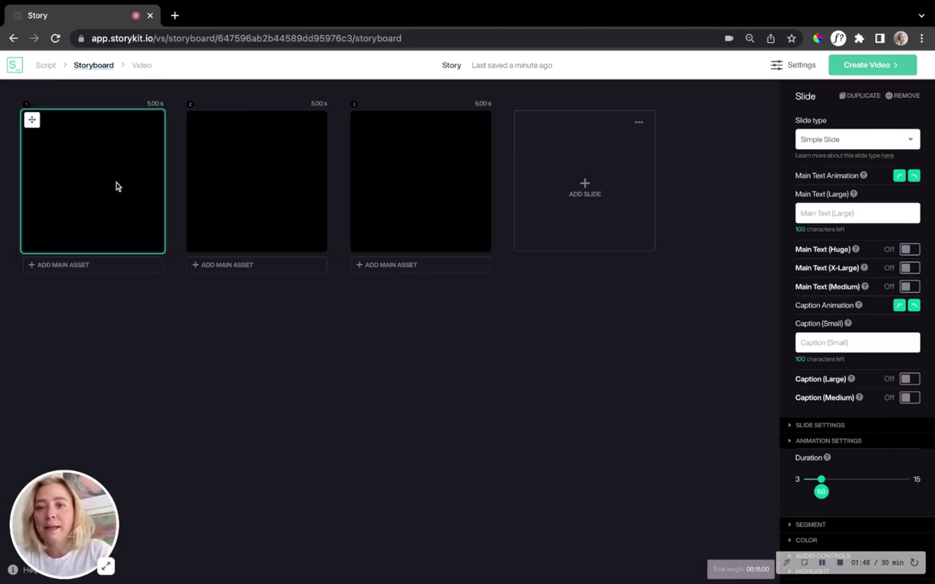
pyautogui.click(267, 176)
pyautogui.click(387, 171)
pyautogui.click(81, 154)
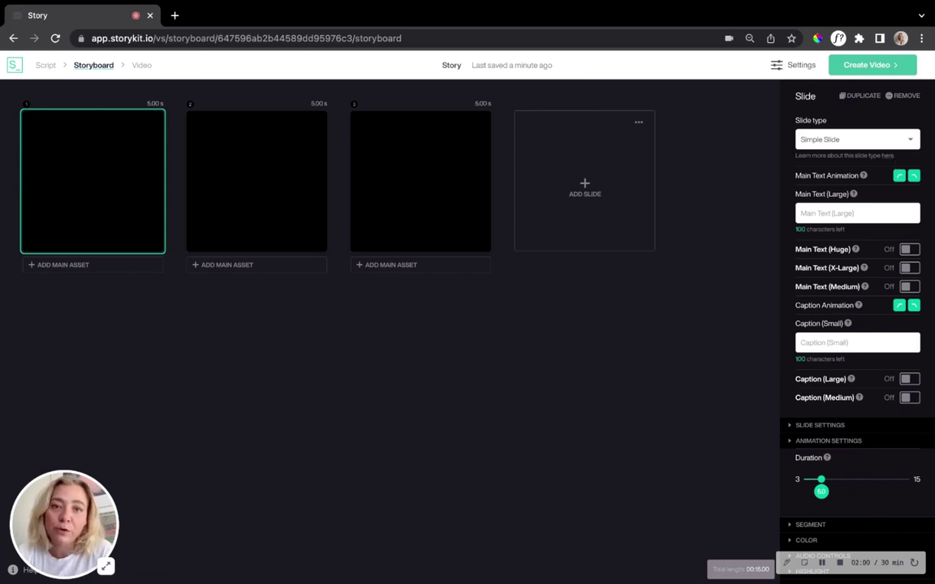
# Step: Set slide 1's type to Intro - Frame from the Intro Slides section
pyautogui.click(905, 138)
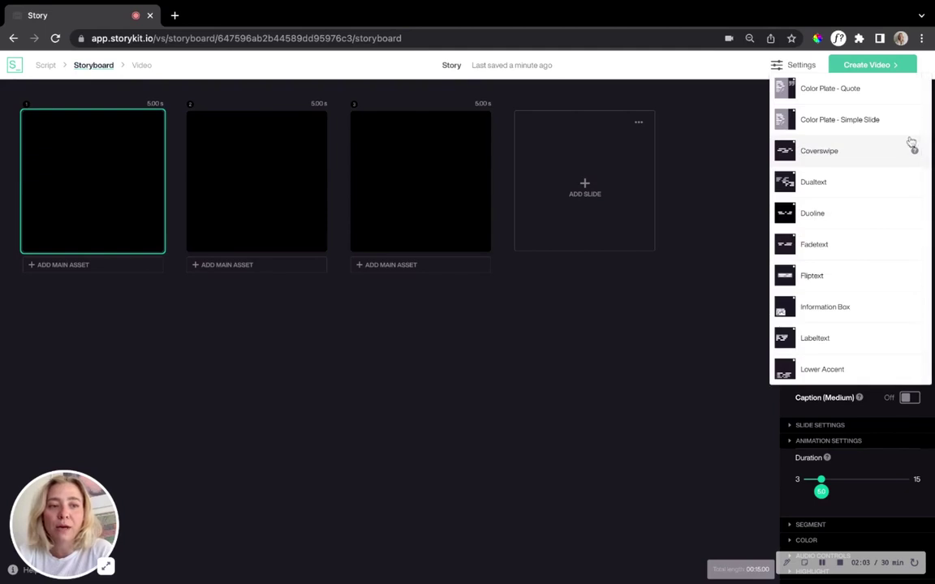
pyautogui.scroll(1, 893, 137)
pyautogui.scroll(10, 891, 134)
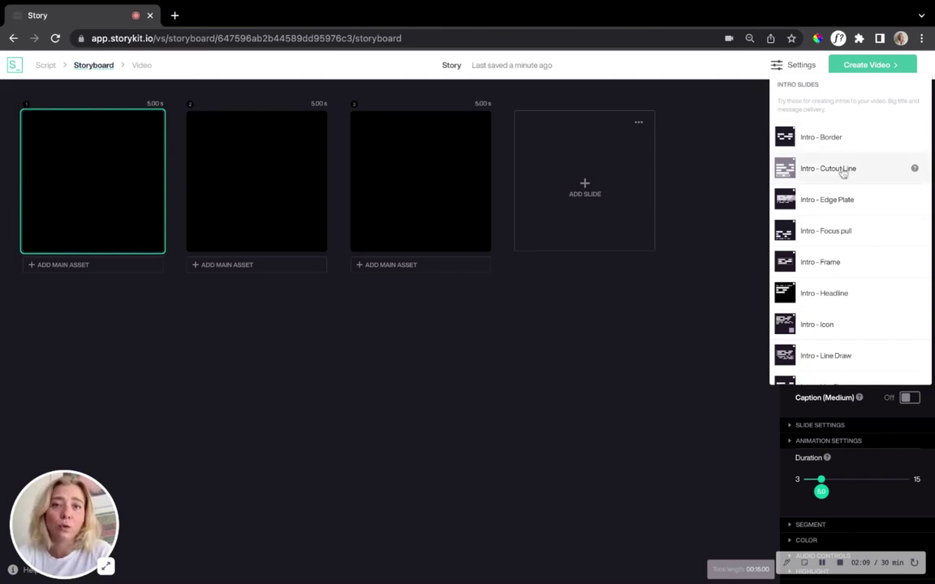
pyautogui.doubleClick(826, 85)
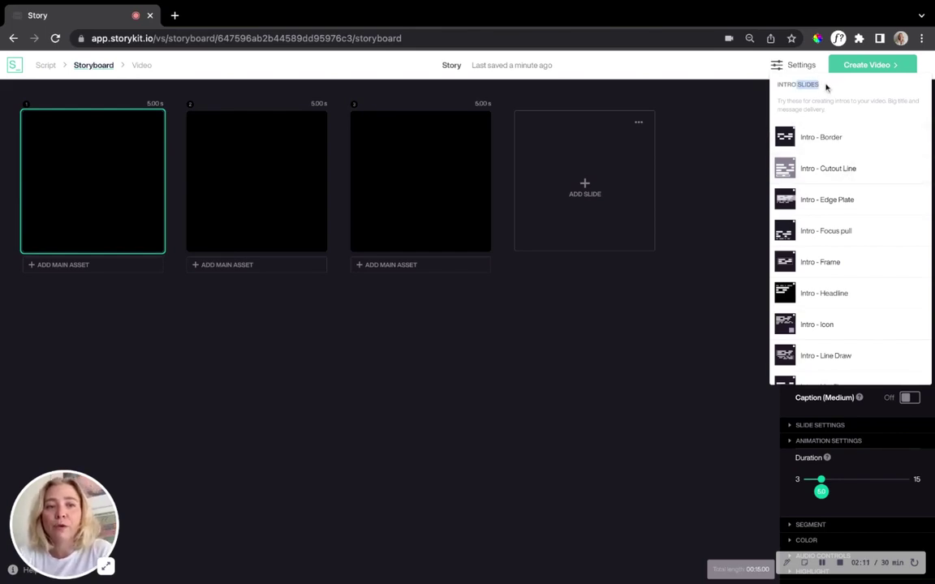
pyautogui.click(826, 85)
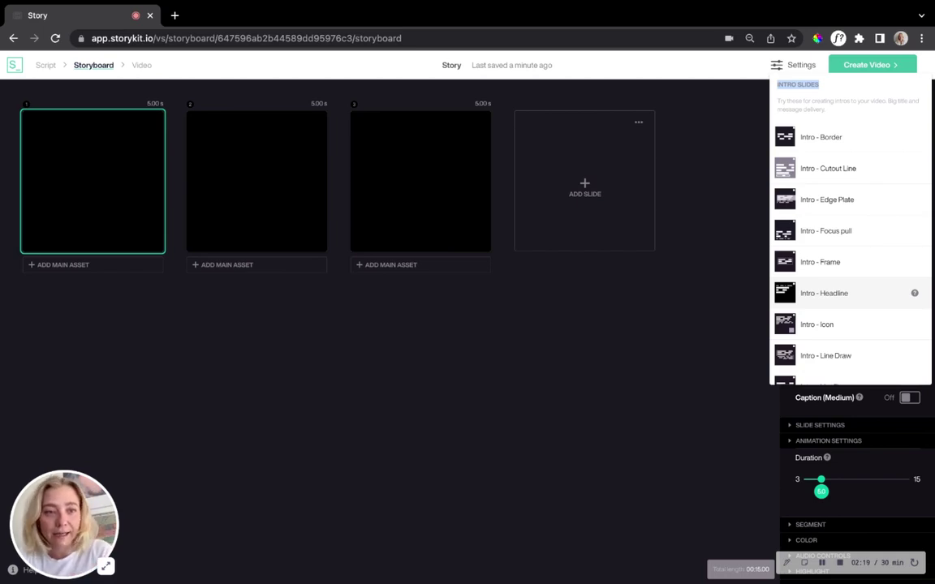
pyautogui.scroll(-1, 850, 258)
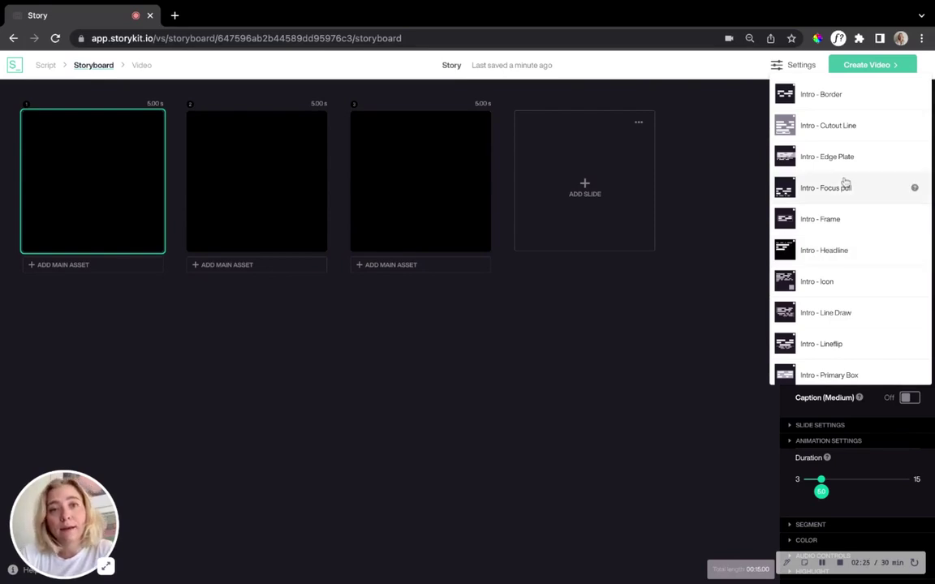
pyautogui.scroll(-3, 852, 207)
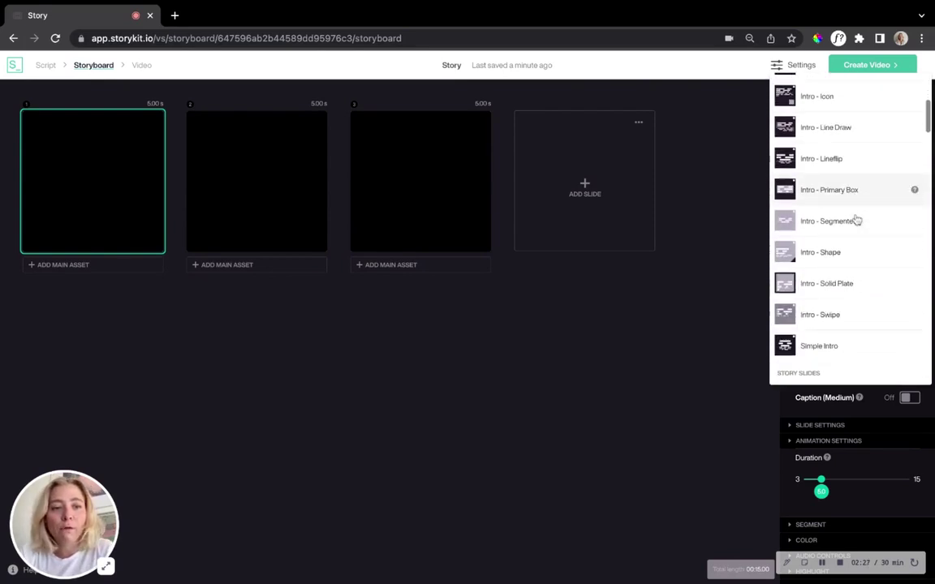
pyautogui.scroll(5, 856, 220)
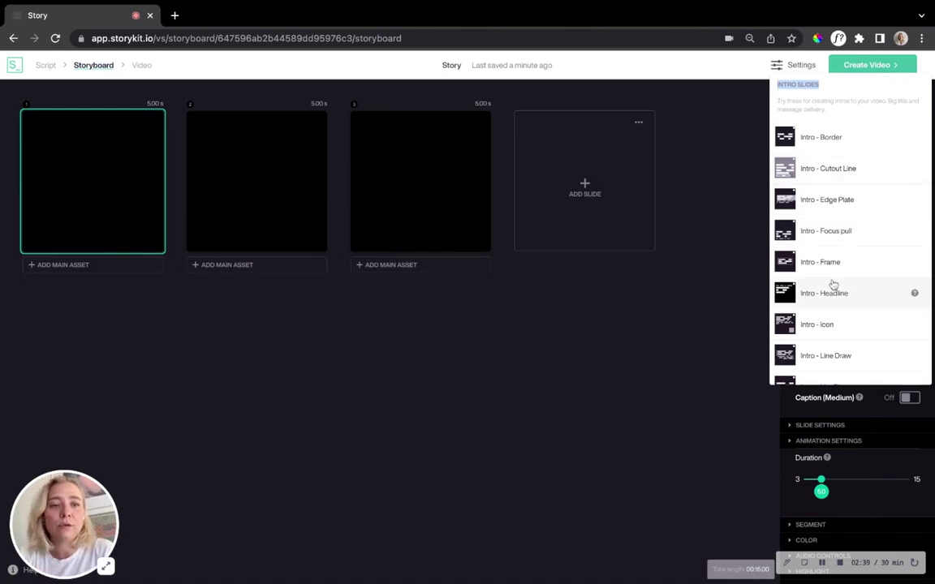
pyautogui.scroll(-1, 837, 241)
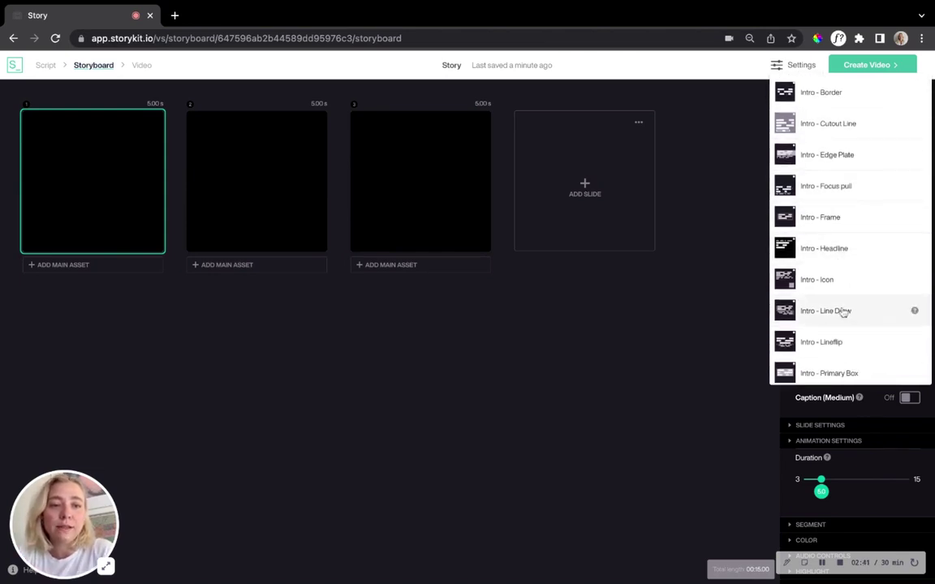
pyautogui.scroll(-1, 843, 312)
pyautogui.click(819, 175)
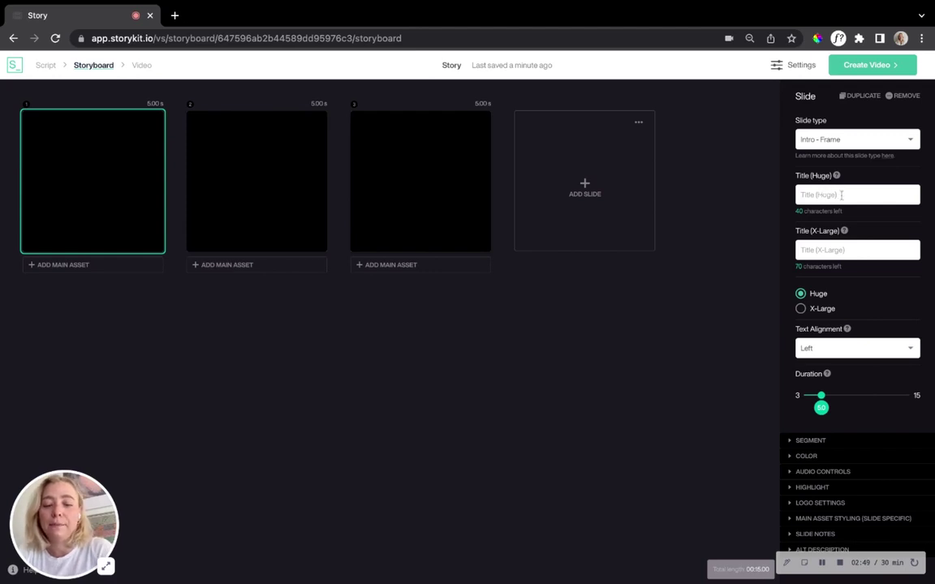
# Step: Enter 'My headline!' as the first slide's Title (Huge) text
pyautogui.click(841, 194)
pyautogui.write('My headline!')
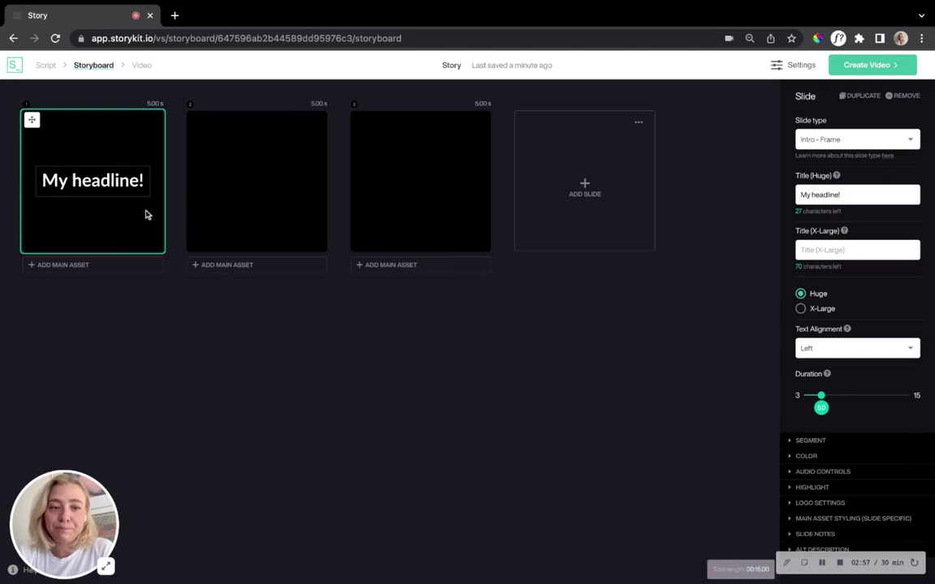
pyautogui.click(243, 172)
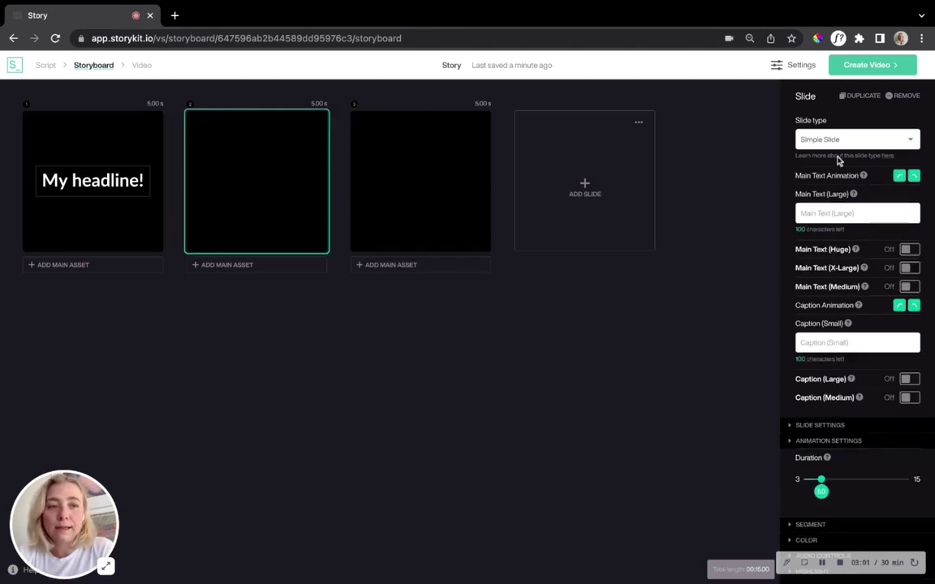
# Step: Set slide 2 to Fadetext with main text 'This is the middle part of the video!'
pyautogui.click(893, 141)
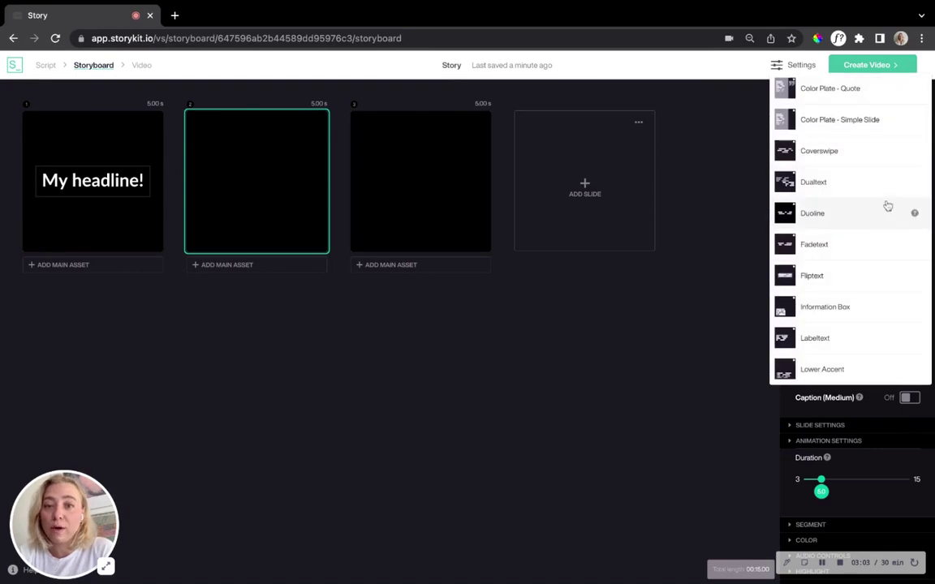
pyautogui.scroll(-1, 875, 263)
pyautogui.scroll(10, 873, 268)
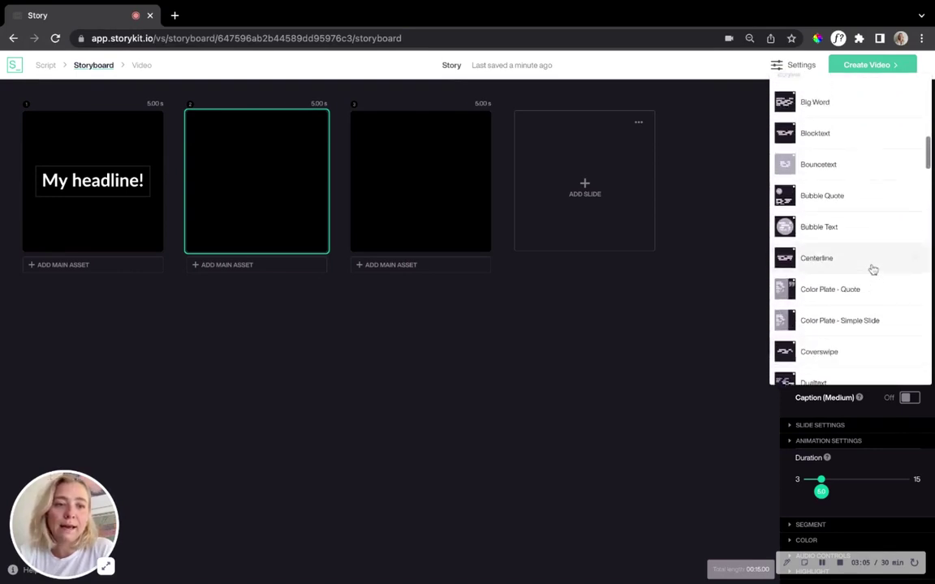
pyautogui.scroll(-5, 870, 267)
pyautogui.scroll(-3, 848, 261)
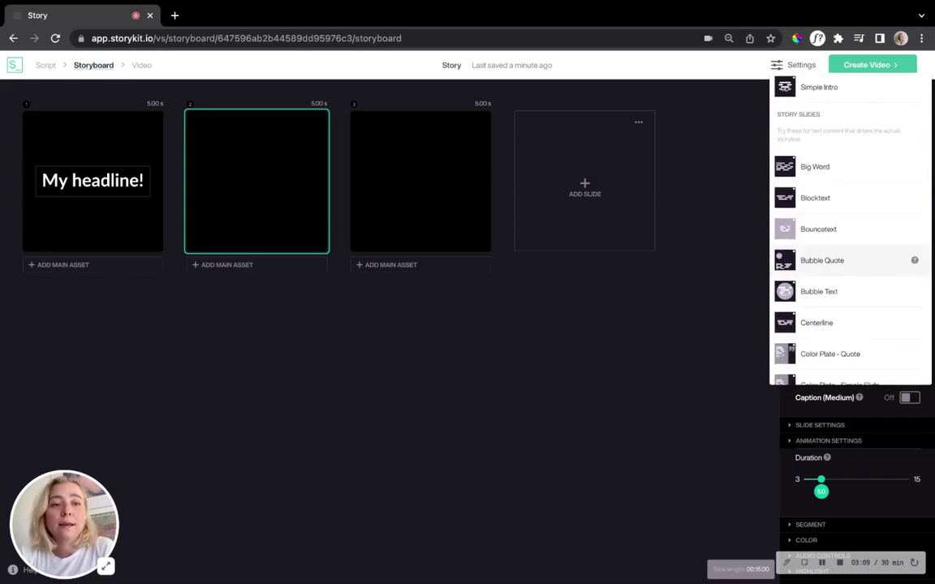
pyautogui.scroll(-3, 860, 218)
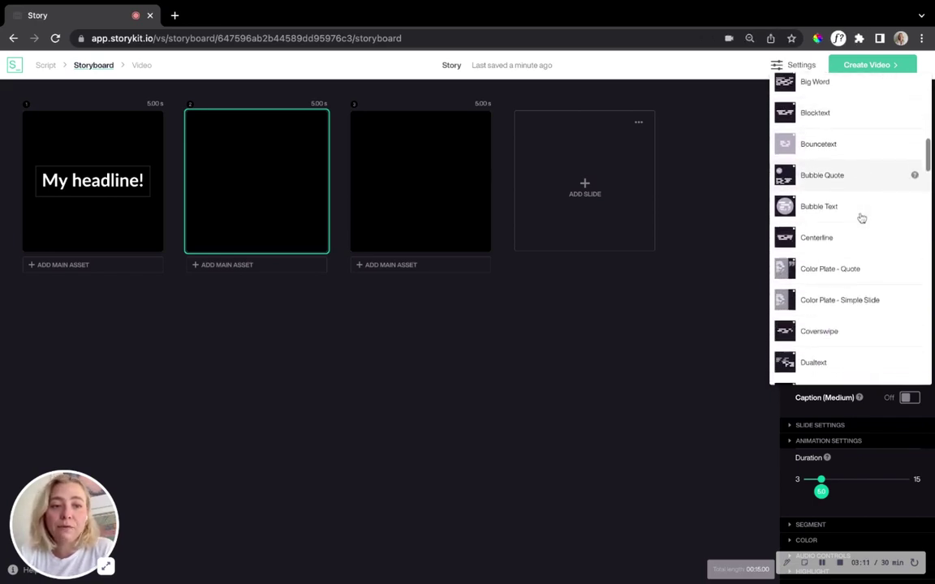
pyautogui.scroll(-7, 862, 218)
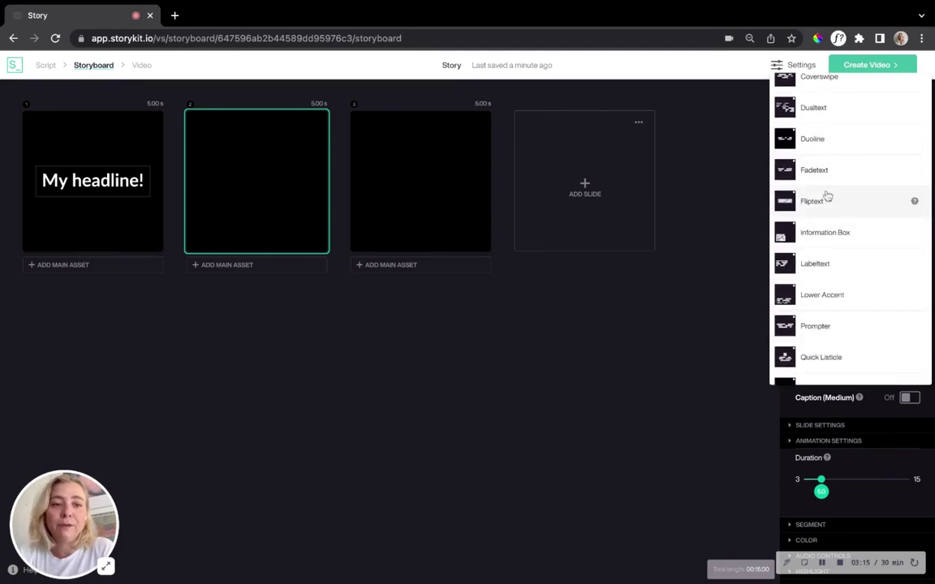
pyautogui.click(828, 173)
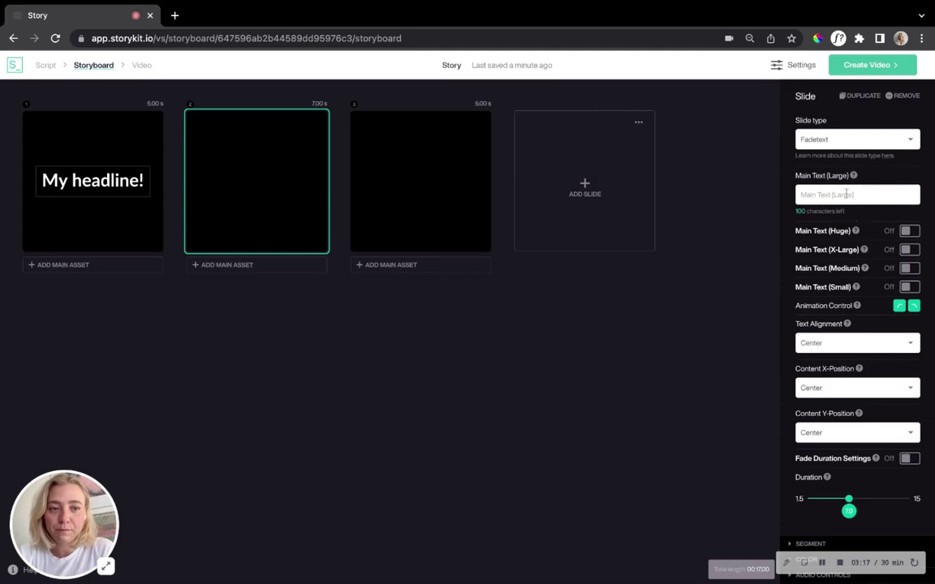
pyautogui.write('This is m')
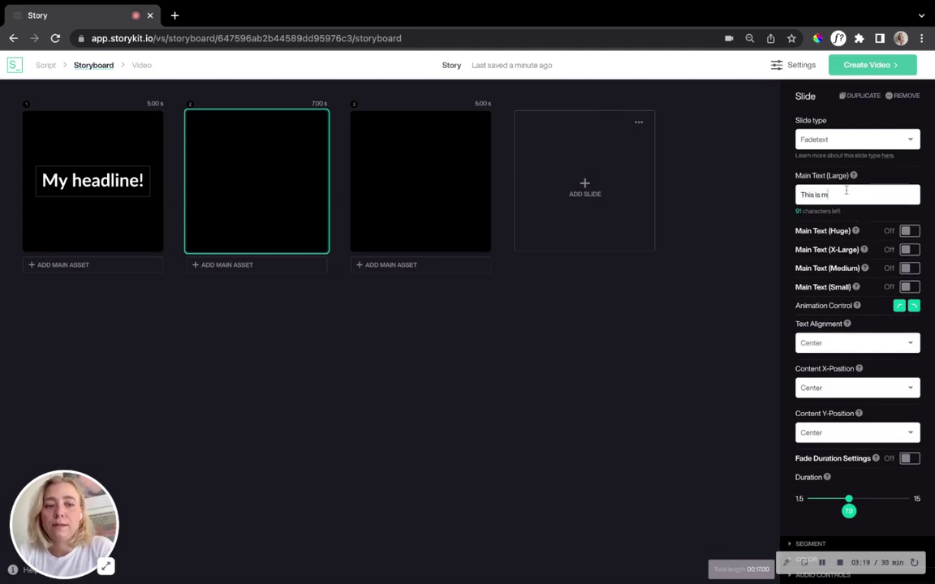
pyautogui.write('he middle ')
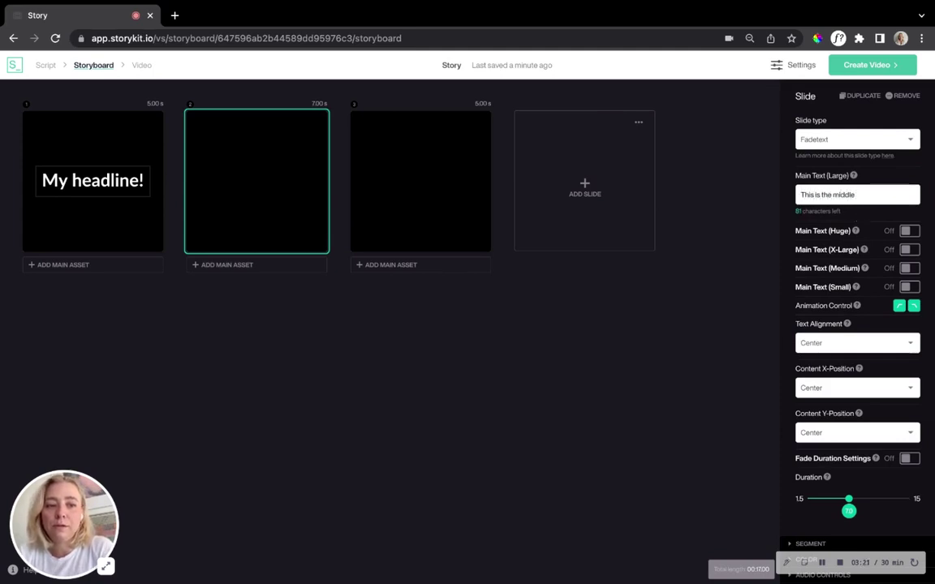
pyautogui.write('part of the video!')
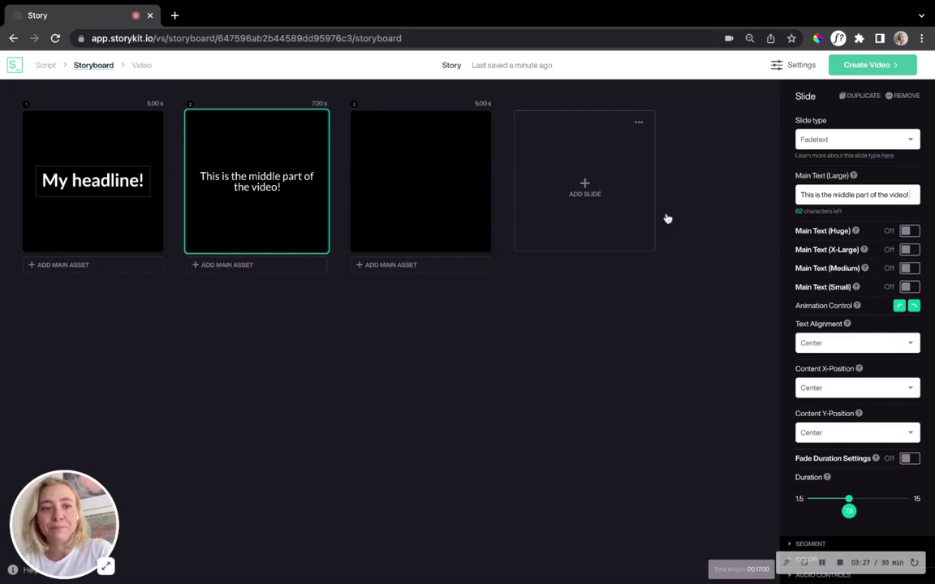
# Step: Change slide 3's type to Outro from the Outro Slides section
pyautogui.click(378, 160)
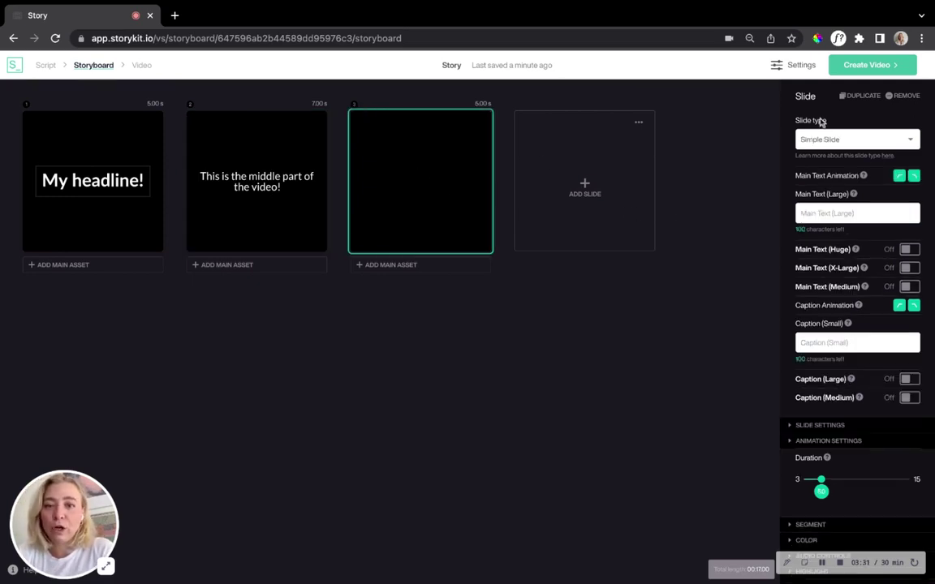
pyautogui.click(845, 140)
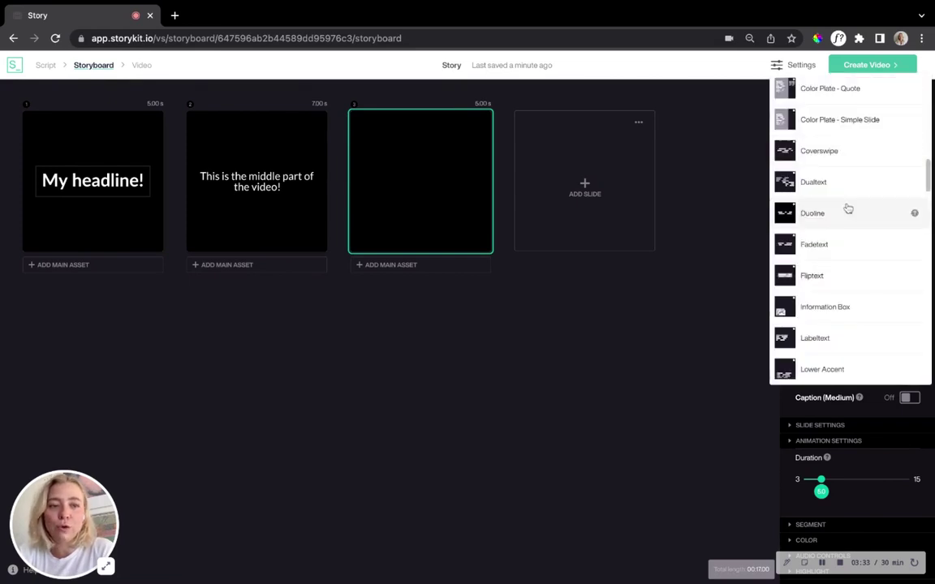
pyautogui.scroll(-5, 847, 209)
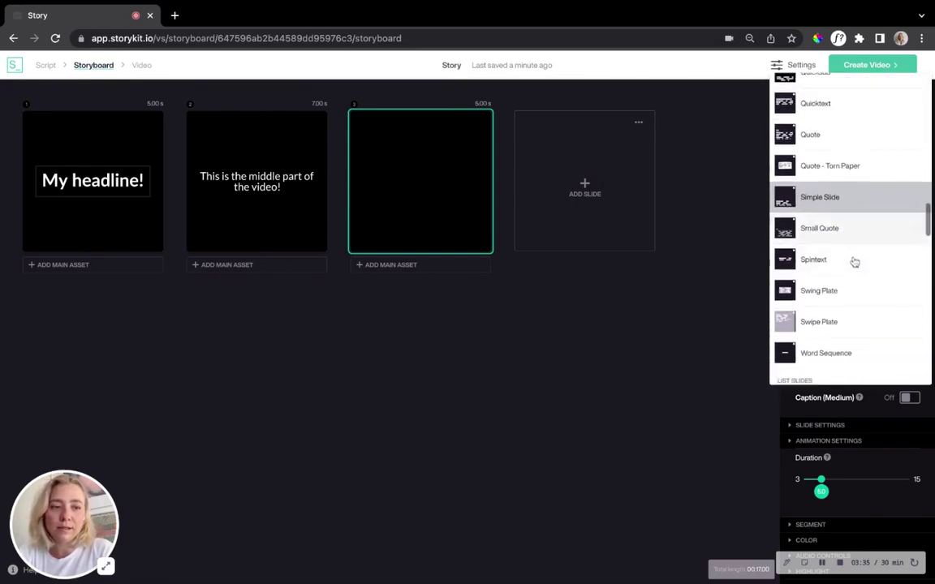
pyautogui.scroll(-10, 854, 263)
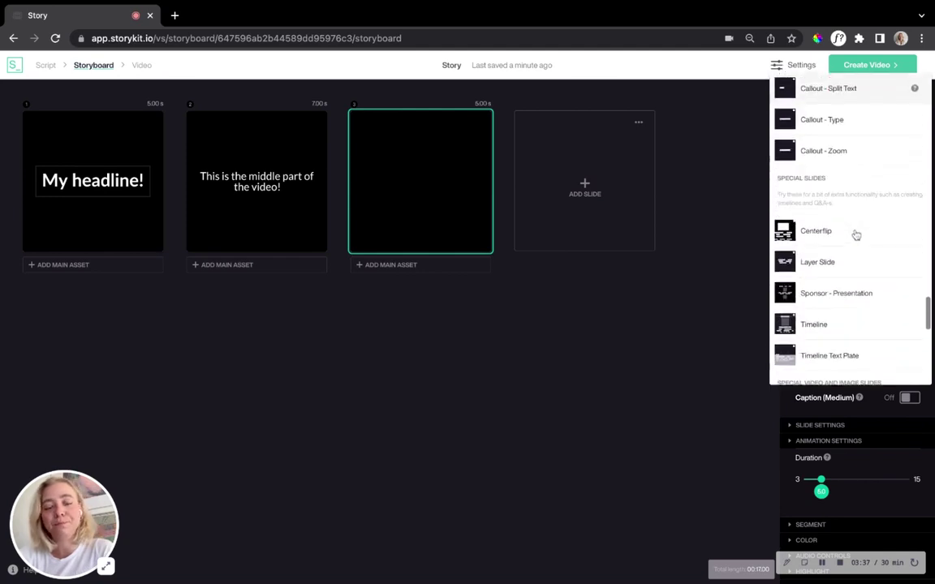
pyautogui.scroll(-10, 855, 234)
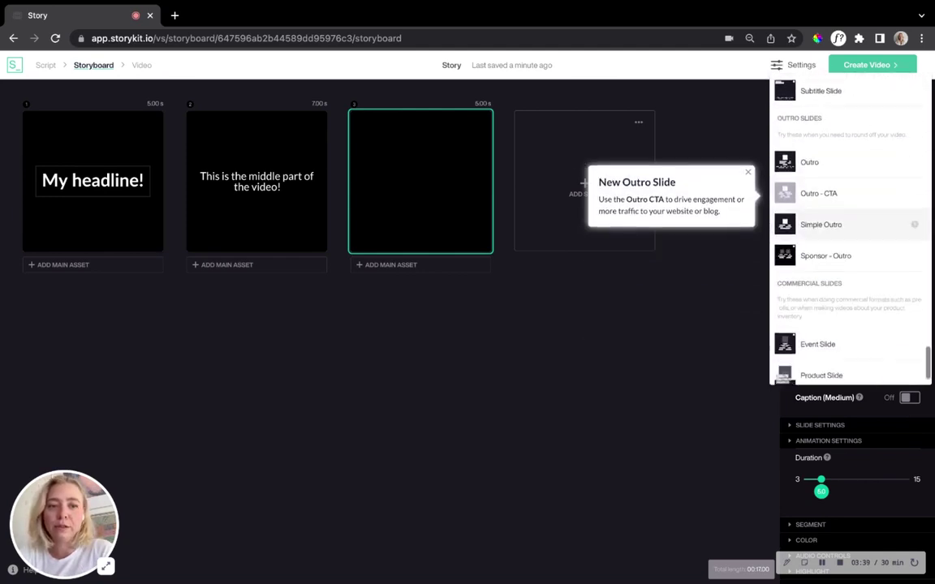
pyautogui.click(829, 163)
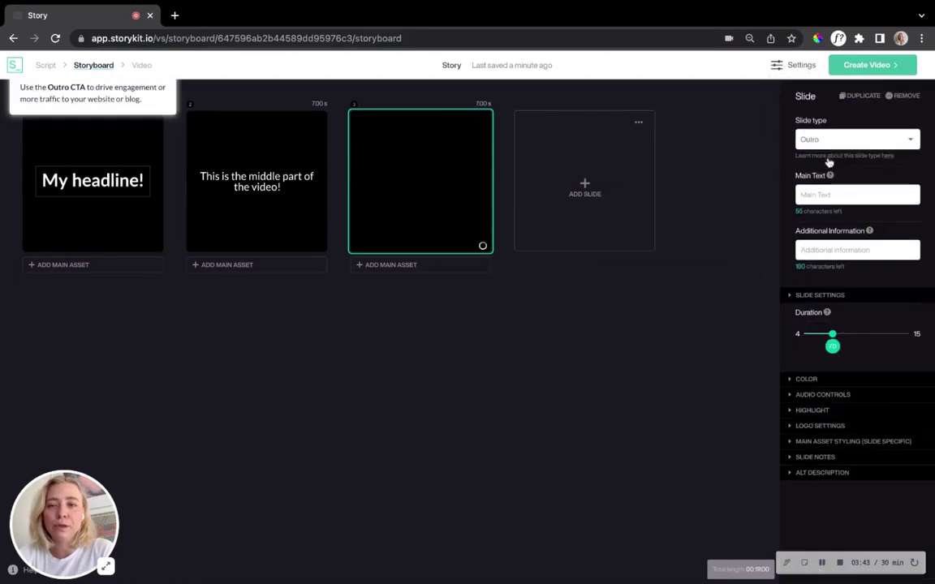
# Step: Type 'This is my outro' into the Outro slide's Main Text field
pyautogui.click(838, 195)
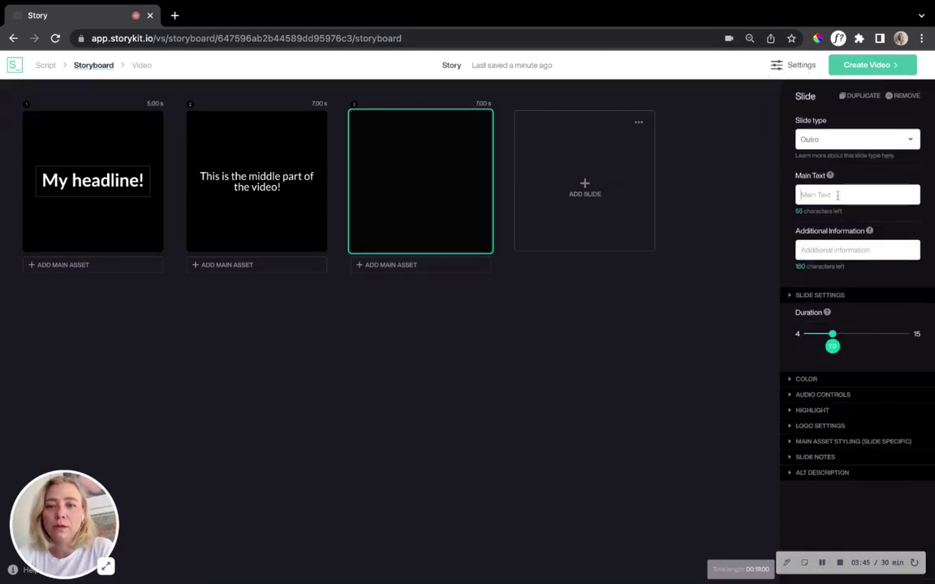
pyautogui.write('This i')
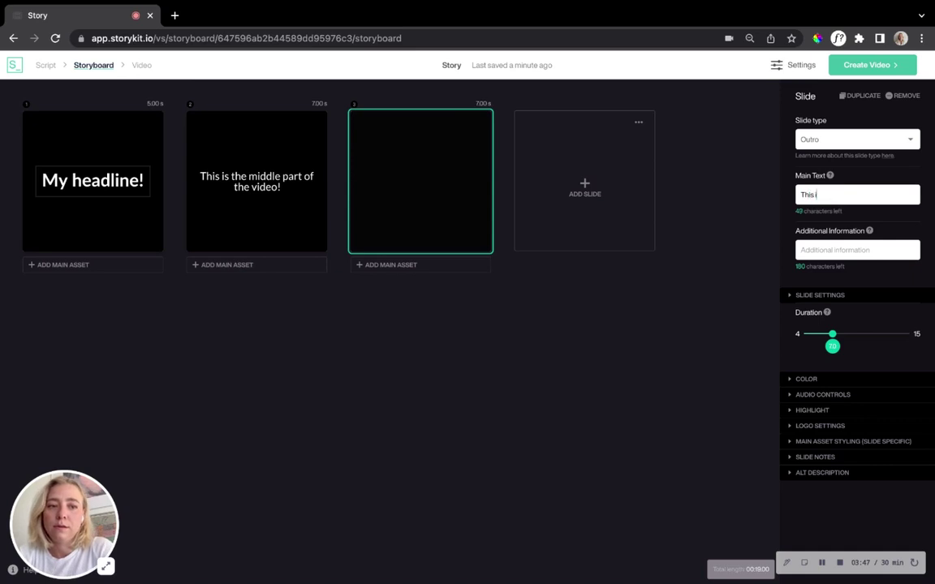
pyautogui.write('s my outro!')
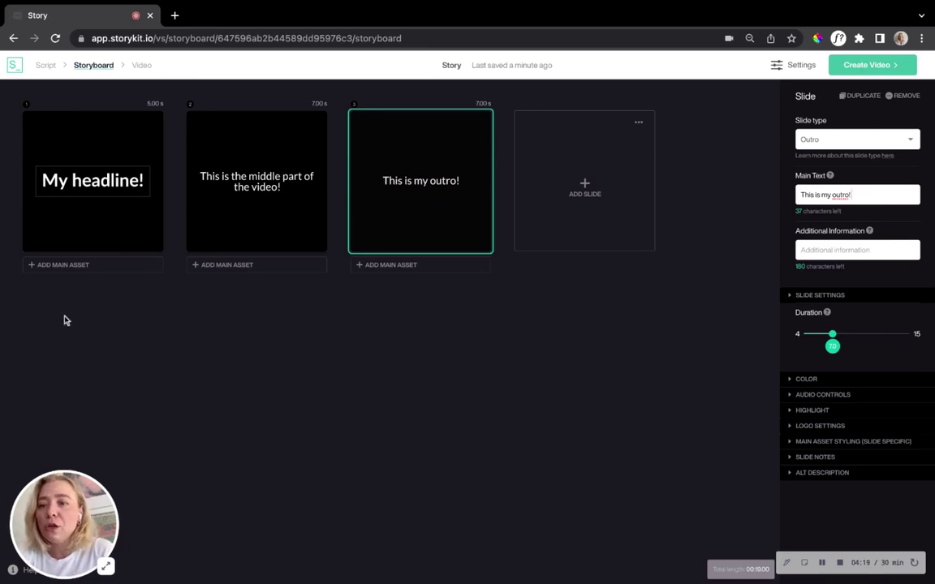
# Step: Review each of the three slides, then select slide 1
pyautogui.click(100, 202)
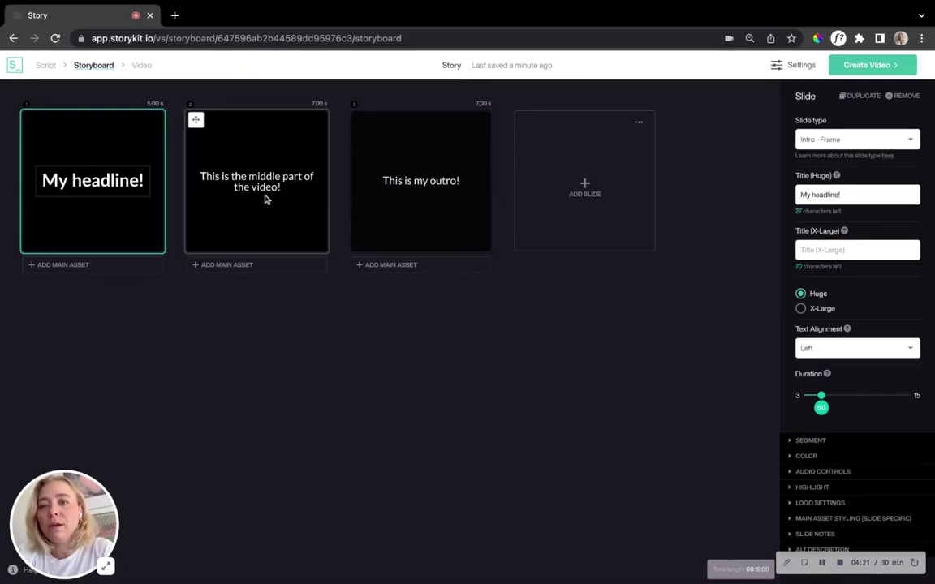
pyautogui.click(292, 198)
pyautogui.click(379, 188)
pyautogui.click(77, 198)
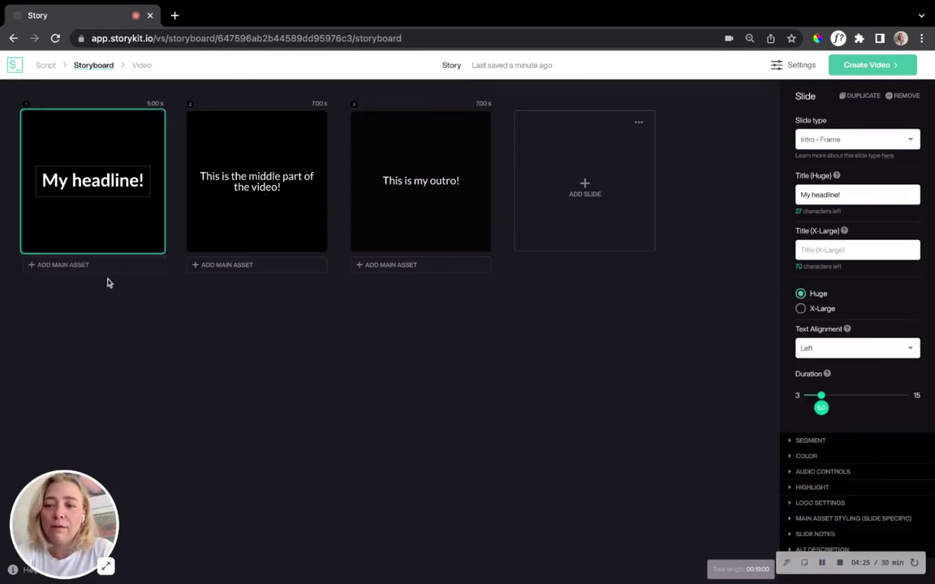
# Step: Search all stock services for 'happy people' as slide 1's main asset
pyautogui.click(50, 274)
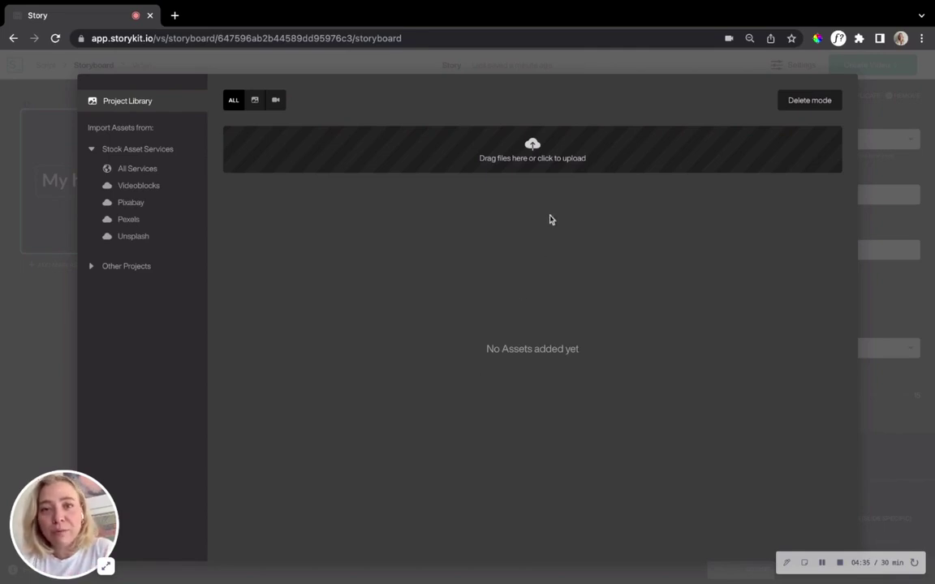
pyautogui.click(154, 171)
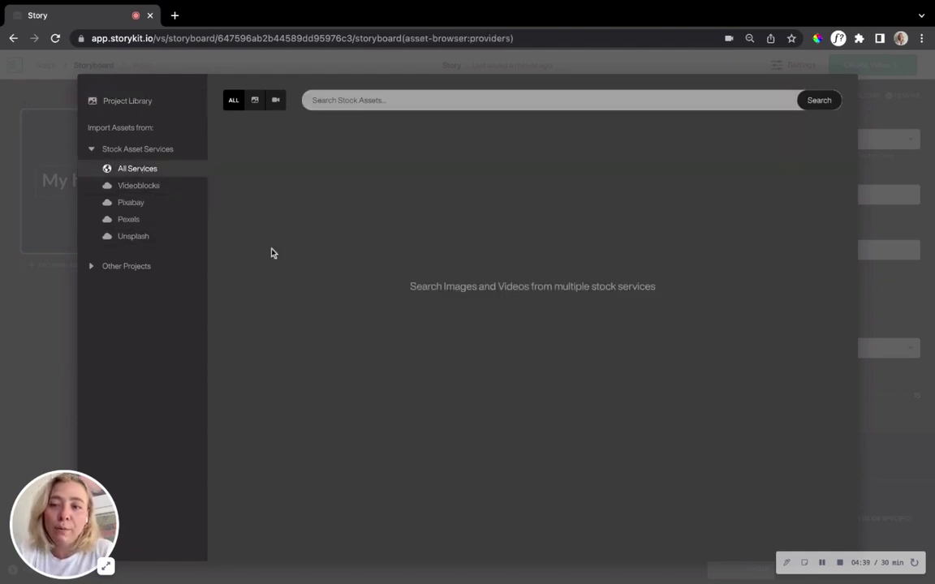
pyautogui.click(412, 106)
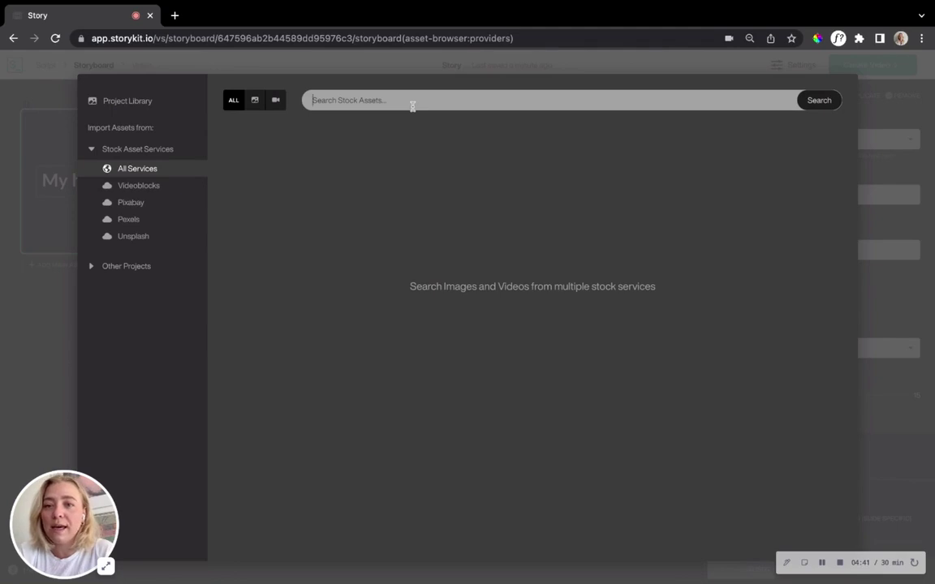
pyautogui.write('happy people')
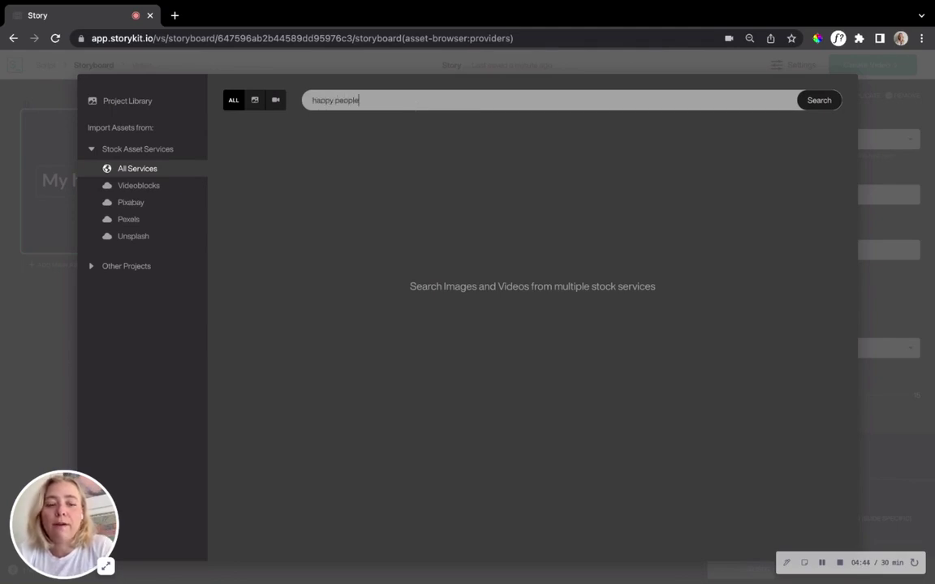
pyautogui.press('Return')
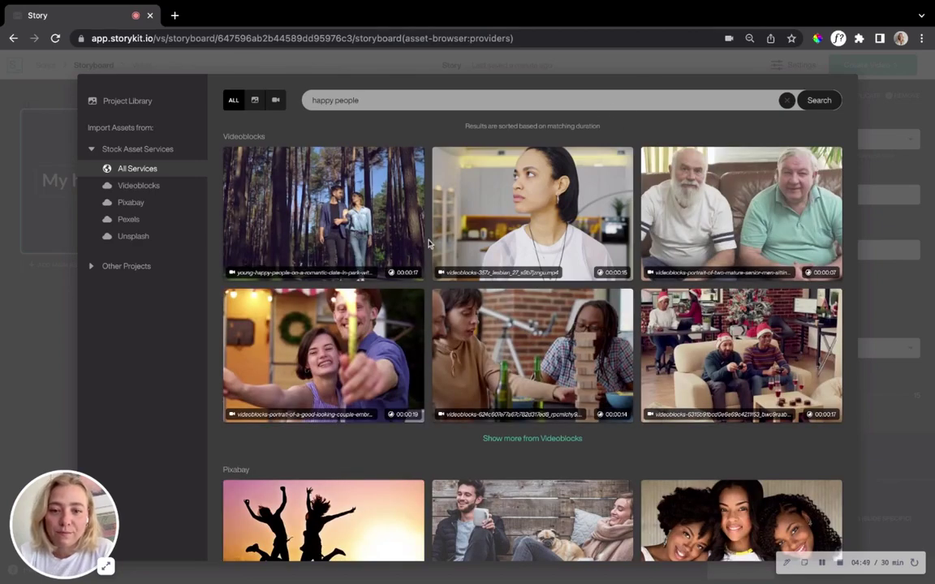
# Step: Add the Videoblocks clip of a smiling couple holding sparklers as slide 1's main asset
pyautogui.scroll(-2, 429, 244)
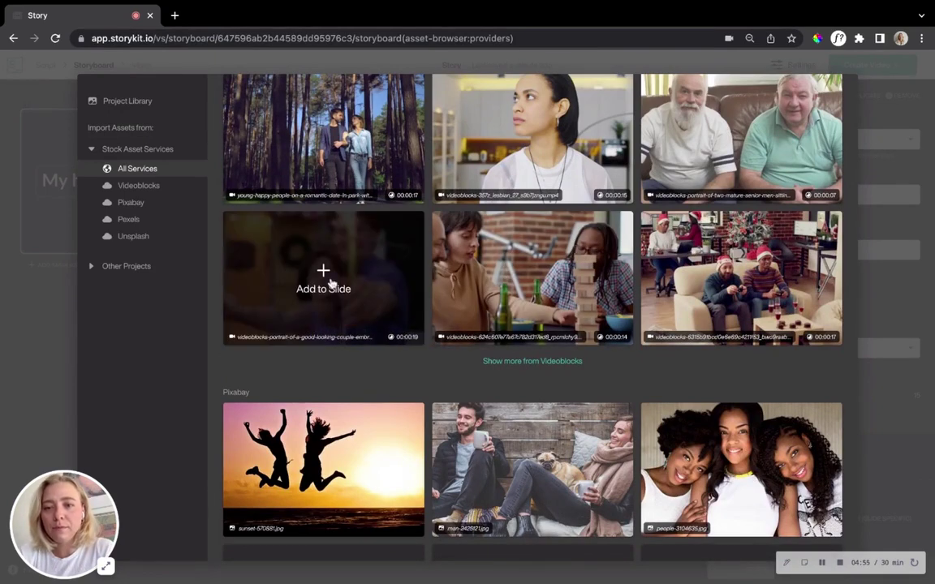
pyautogui.click(330, 282)
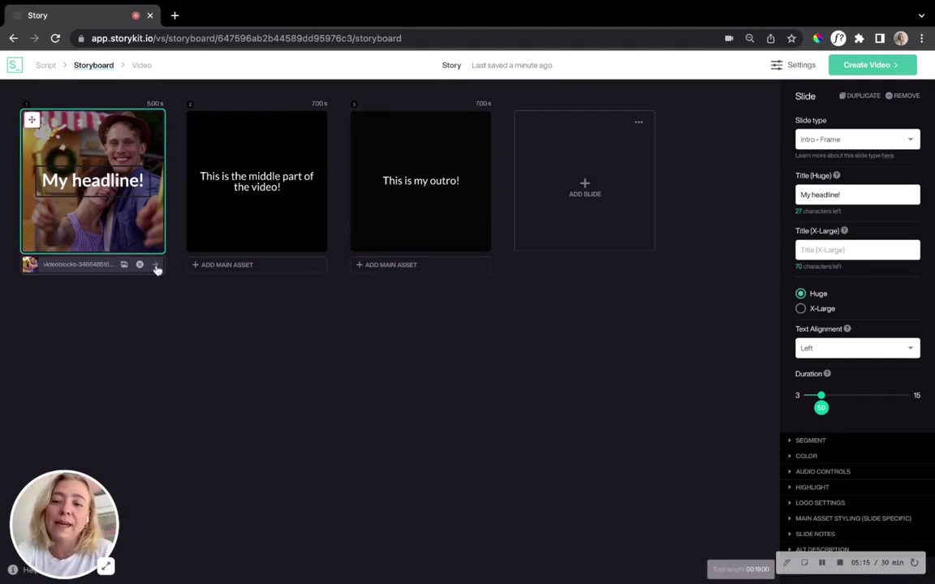
# Step: Extend slide 1's sparkler background clip so it also plays under slides 2 and 3
pyautogui.click(158, 270)
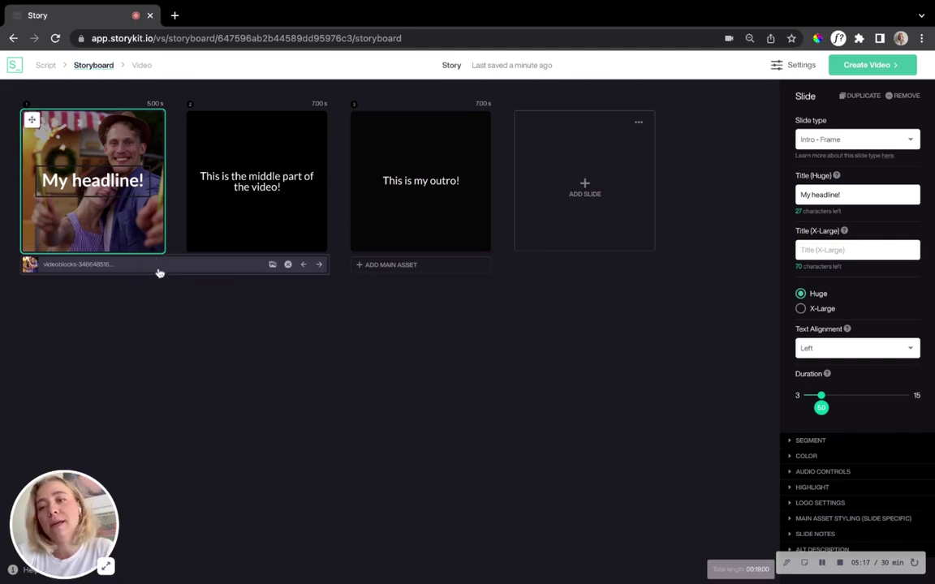
pyautogui.click(320, 268)
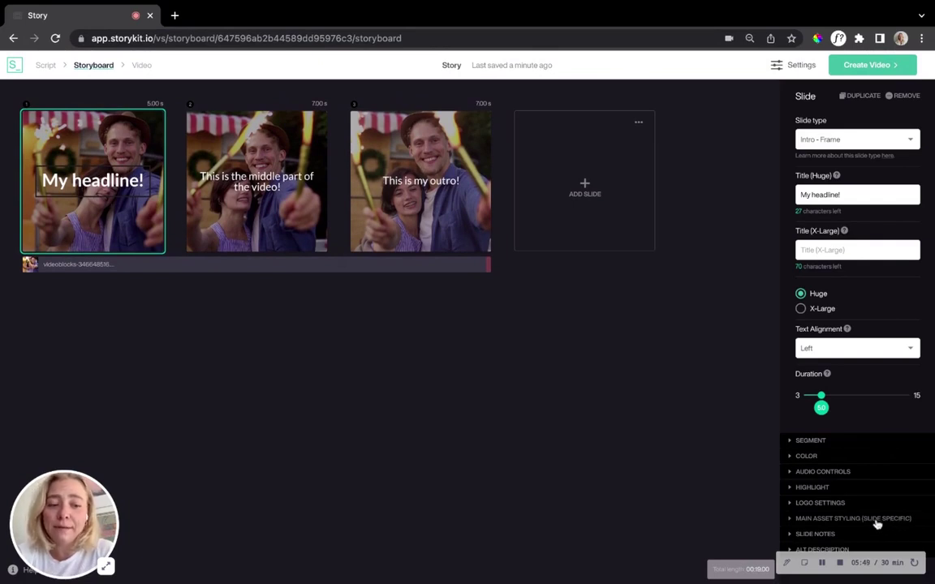
pyautogui.click(877, 524)
# Step: Switch Slide Tint off in slide 1's Main Asset Styling so the clip plays at full brightness
pyautogui.scroll(-3, 845, 507)
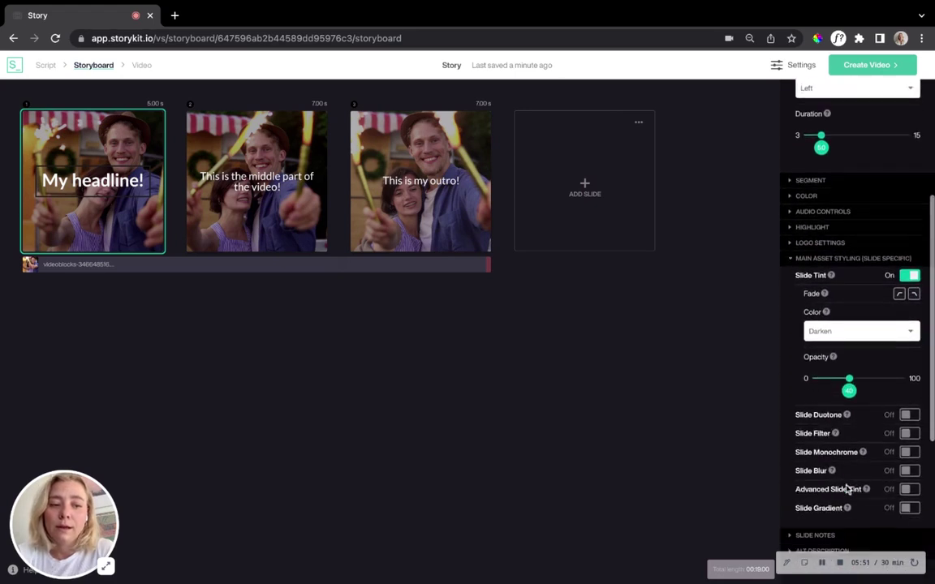
pyautogui.scroll(-2, 847, 487)
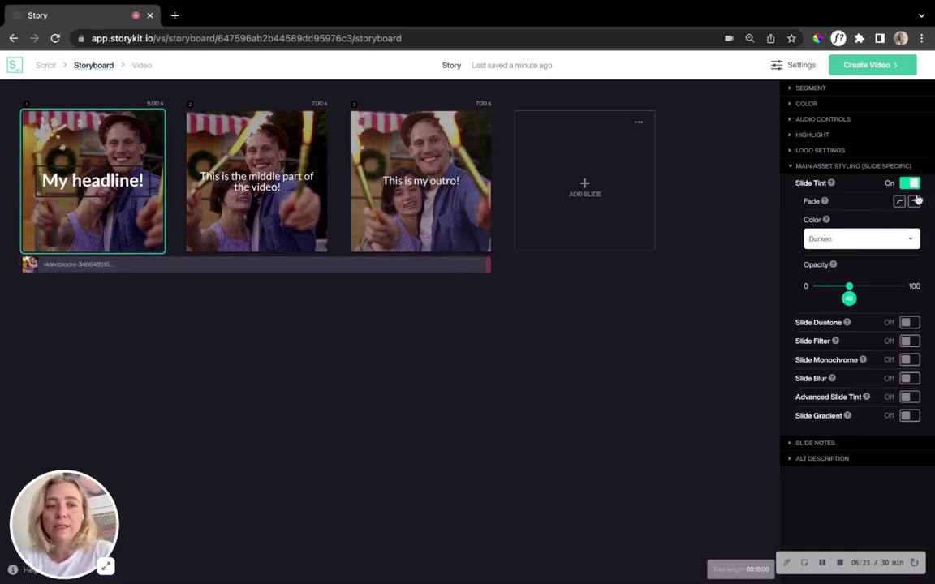
pyautogui.click(912, 185)
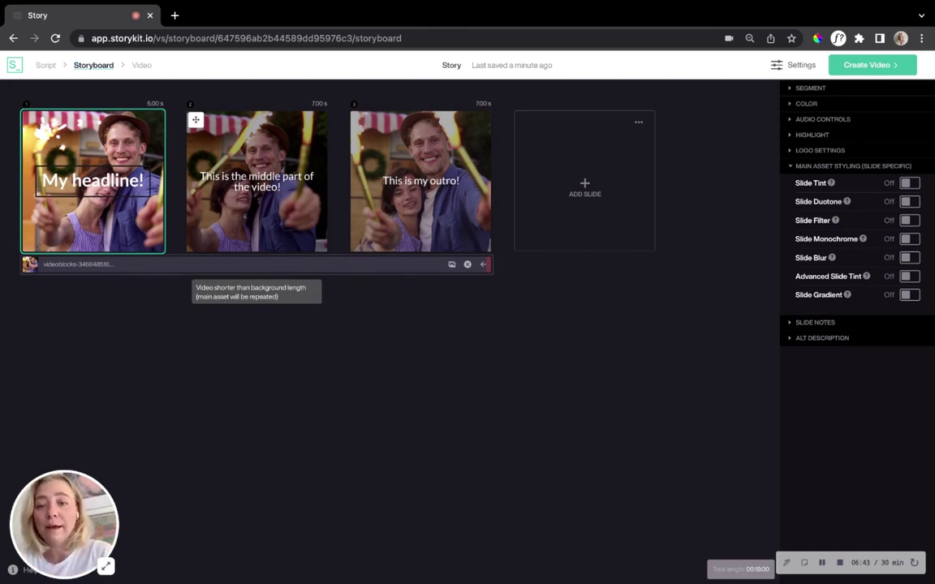
pyautogui.click(274, 266)
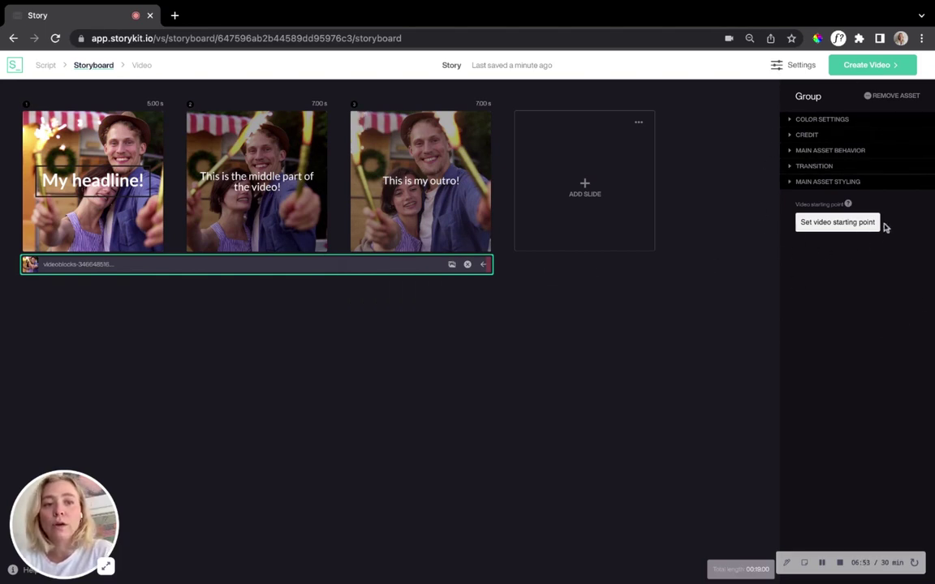
# Step: Turn Group Tint on for the shared background clip, using Darken at opacity 40
pyautogui.click(844, 182)
pyautogui.scroll(-1, 875, 208)
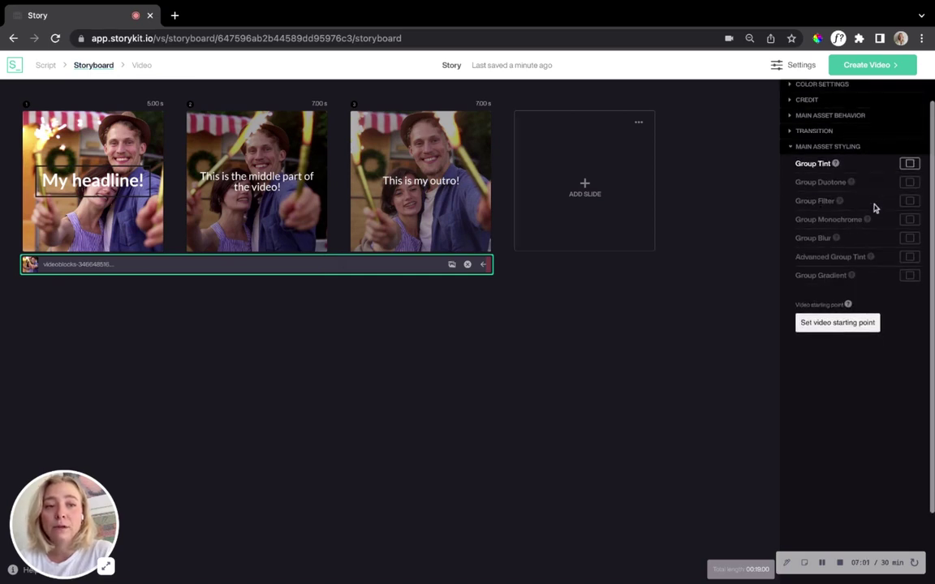
pyautogui.click(911, 164)
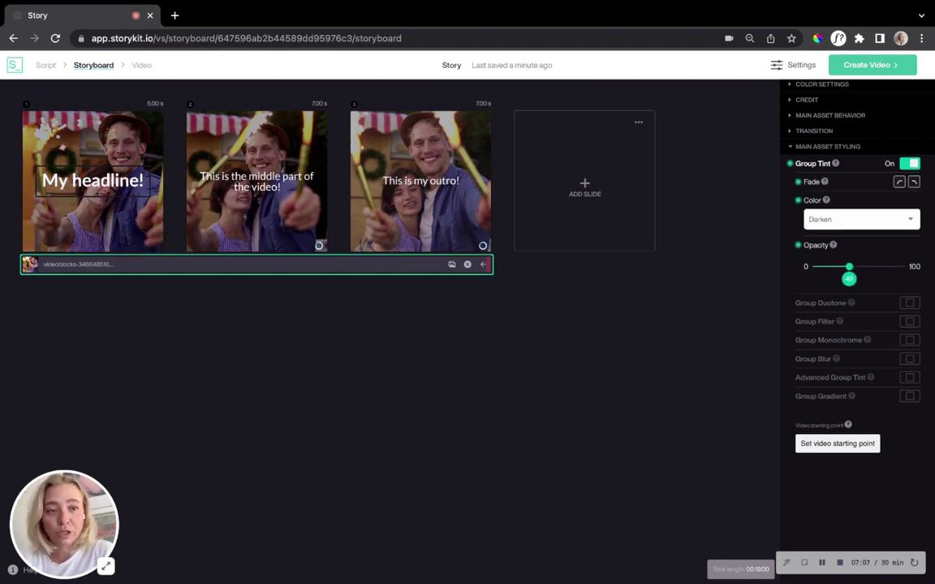
pyautogui.click(911, 164)
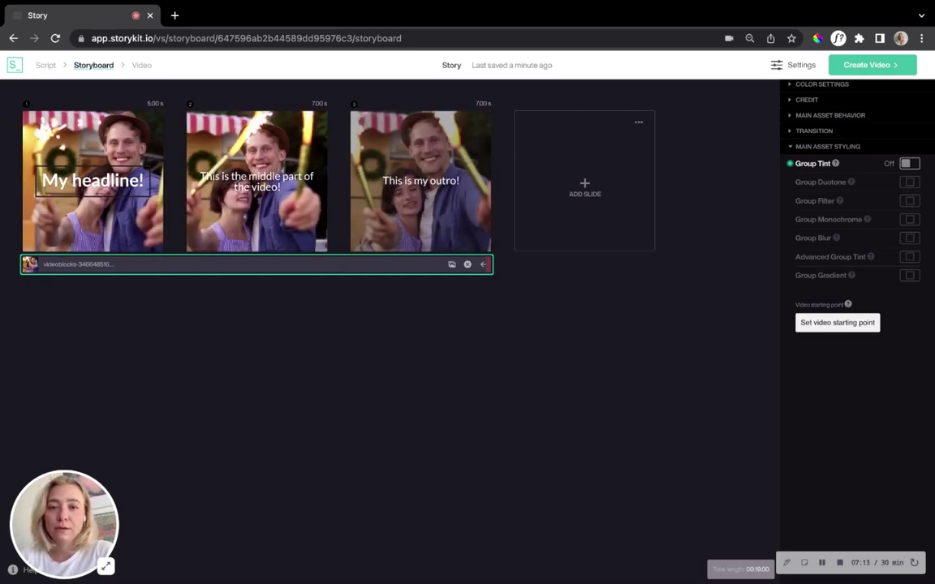
pyautogui.click(909, 163)
pyautogui.click(910, 163)
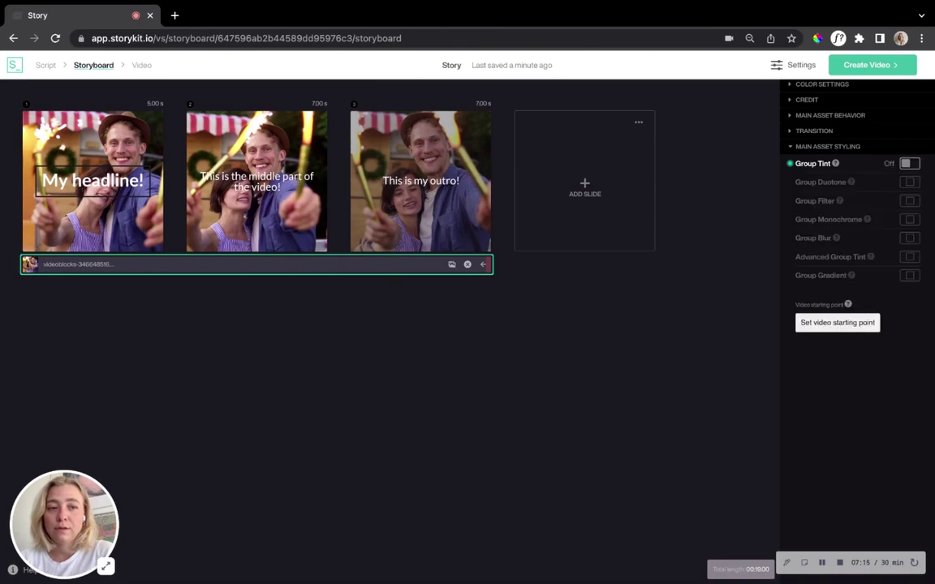
pyautogui.click(909, 164)
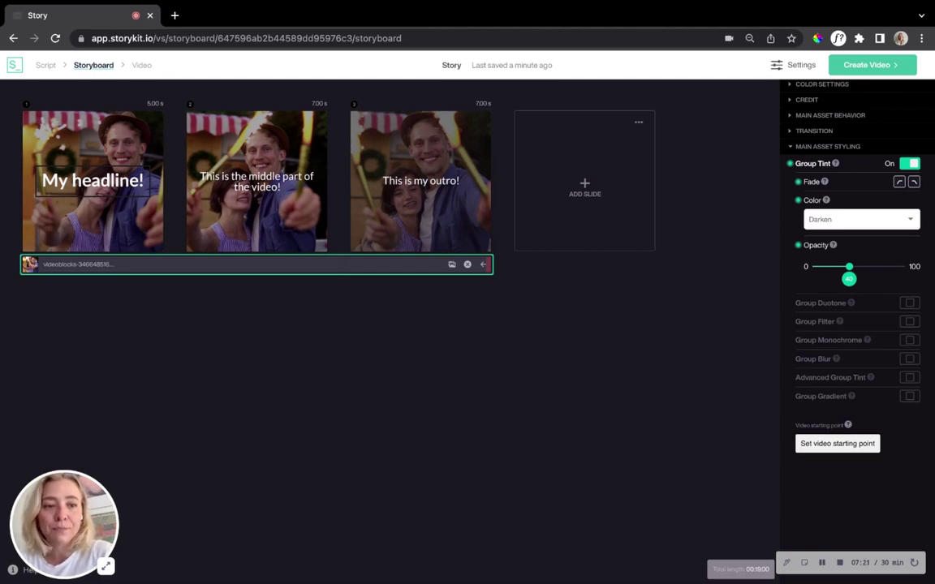
# Step: Change the group tint colour to White and set its opacity to about 54
pyautogui.click(892, 221)
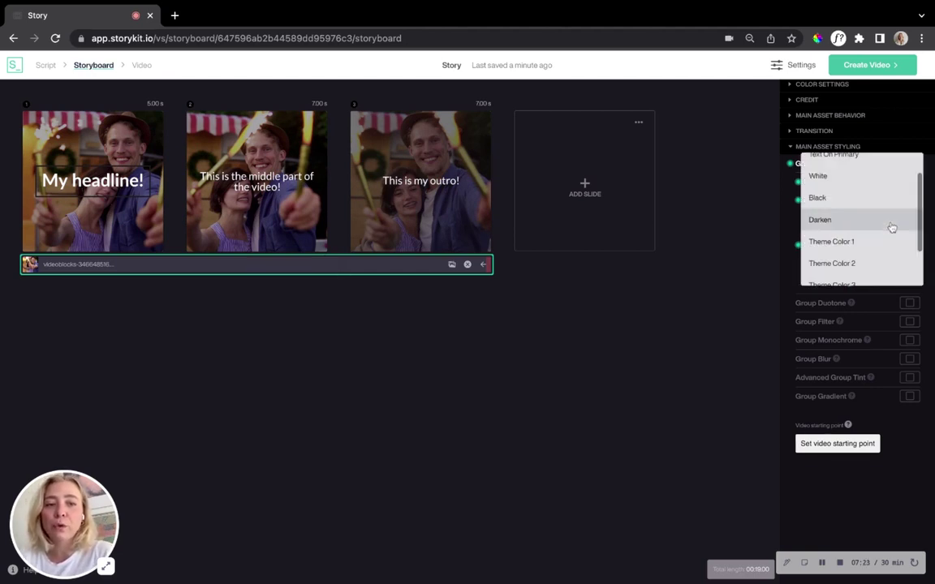
pyautogui.scroll(2, 885, 229)
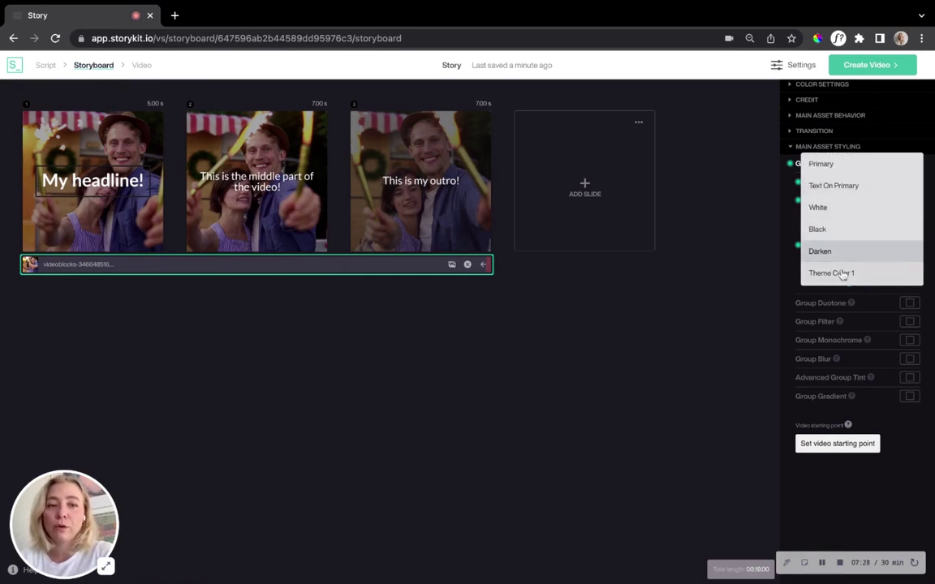
pyautogui.click(826, 210)
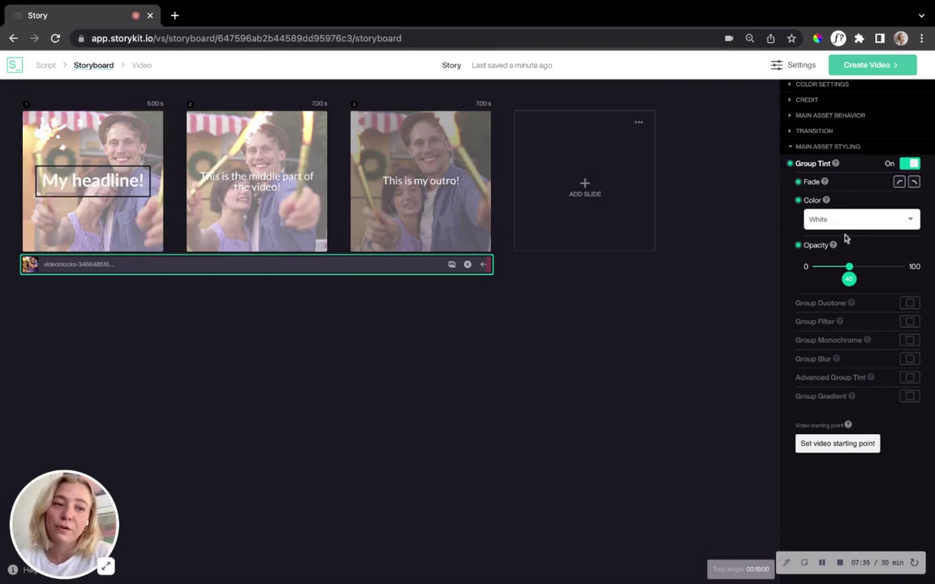
pyautogui.moveTo(849, 280); pyautogui.dragTo(904, 279)
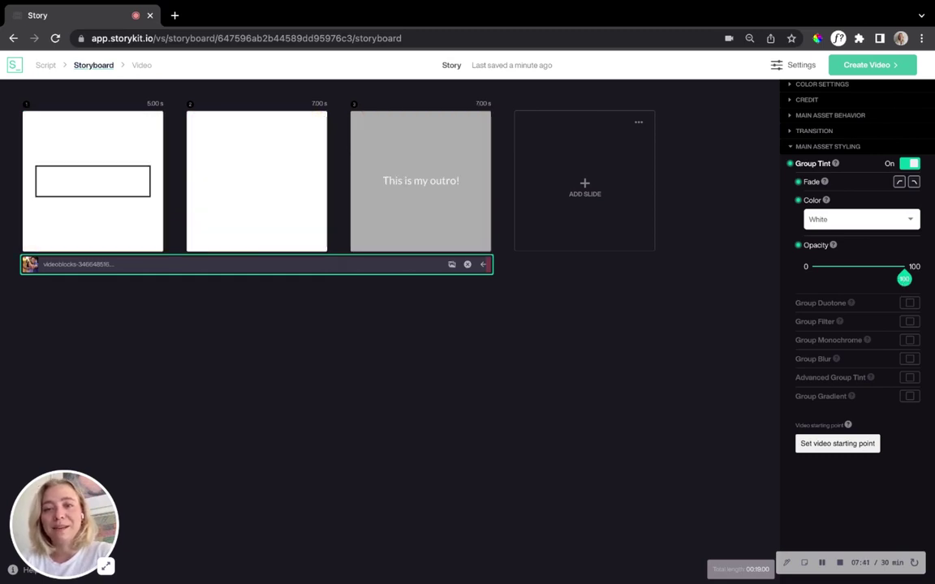
pyautogui.moveTo(904, 278); pyautogui.dragTo(873, 279)
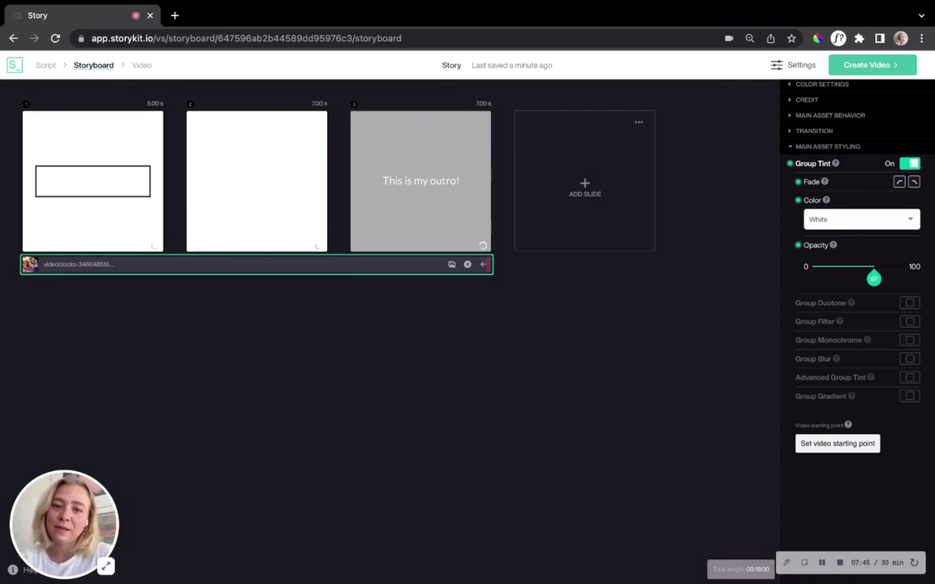
pyautogui.moveTo(873, 279)
pyautogui.mouseDown()
pyautogui.moveTo(849, 278)
pyautogui.moveTo(862, 278)
pyautogui.mouseUp()
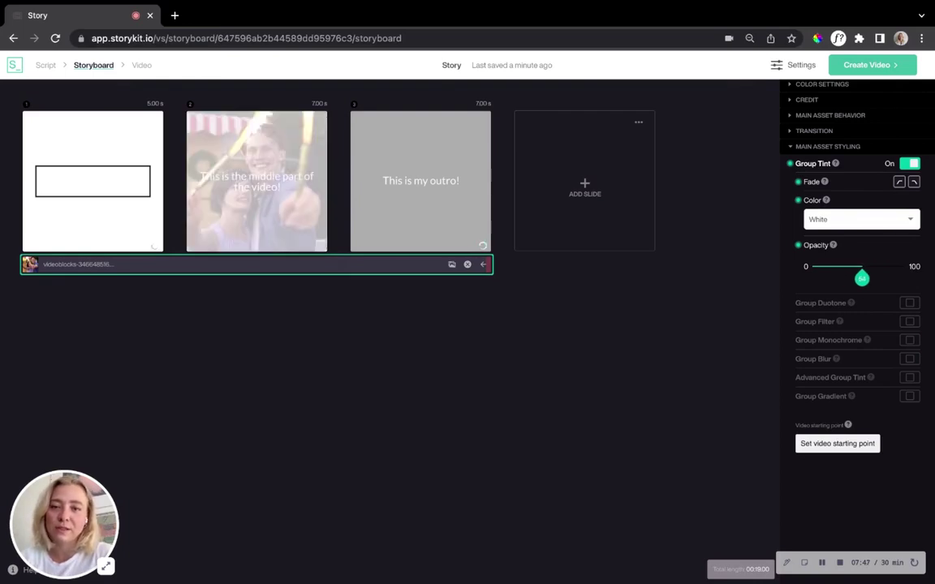
# Step: Collapse Main Asset Styling and select slide 2, 'This is the middle part of the video!'
pyautogui.scroll(1, 818, 182)
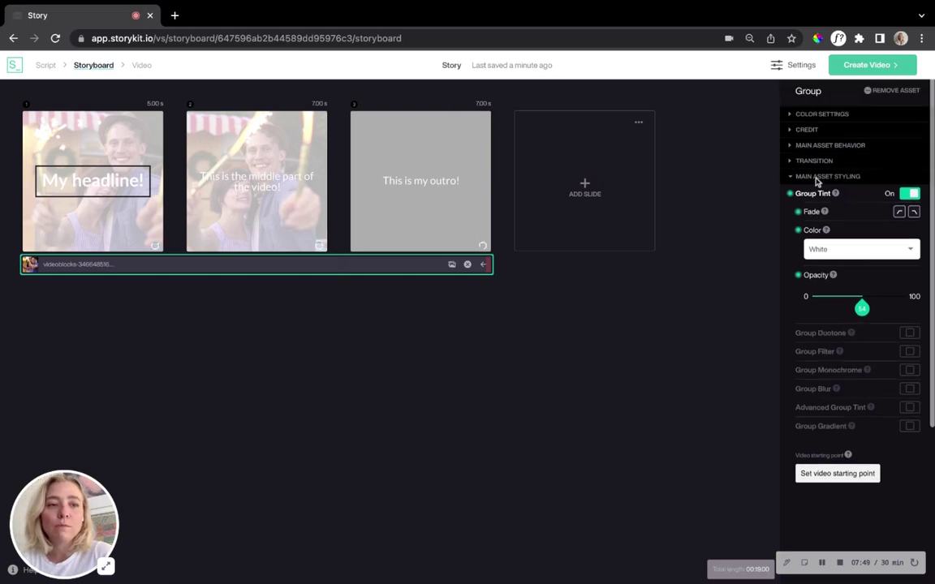
pyautogui.click(799, 182)
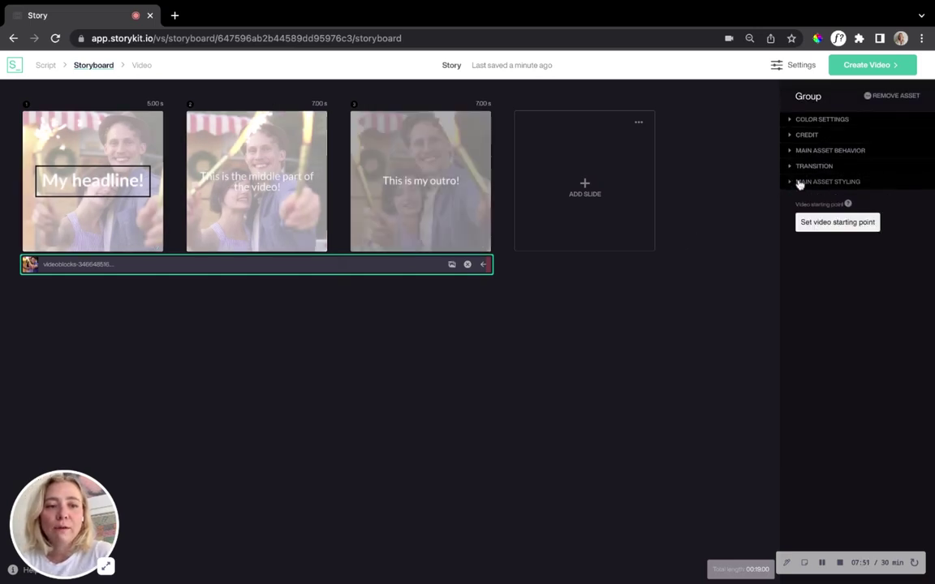
pyautogui.click(269, 239)
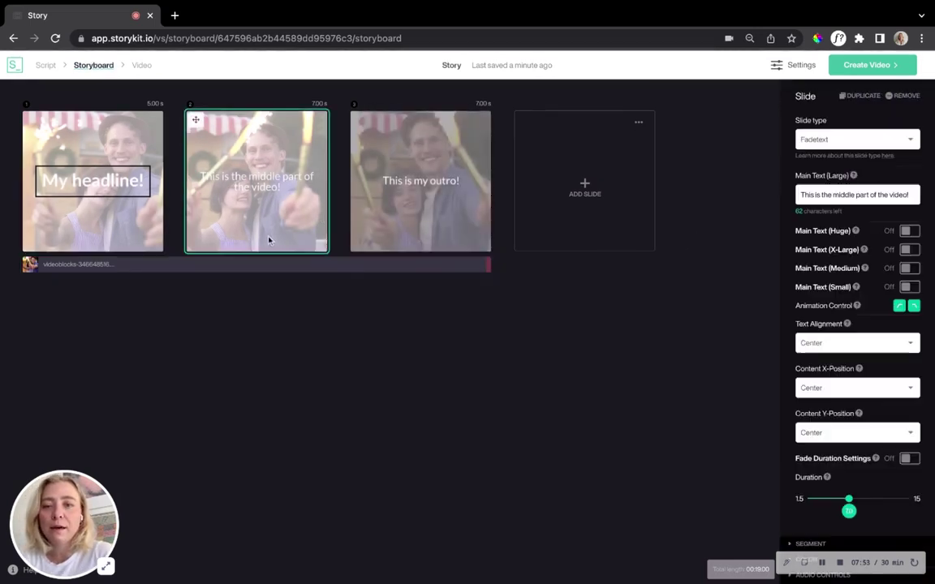
pyautogui.scroll(-2, 852, 339)
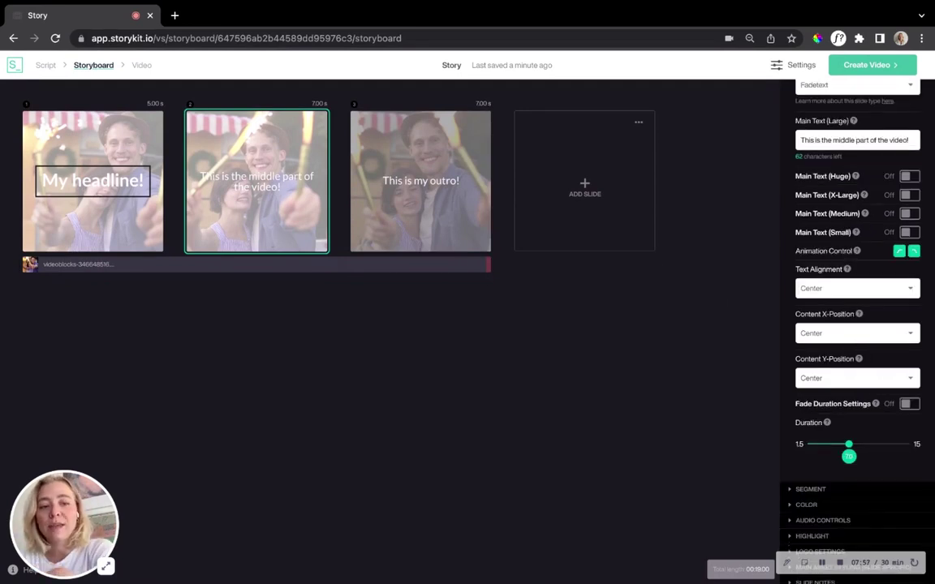
pyautogui.scroll(2, 845, 317)
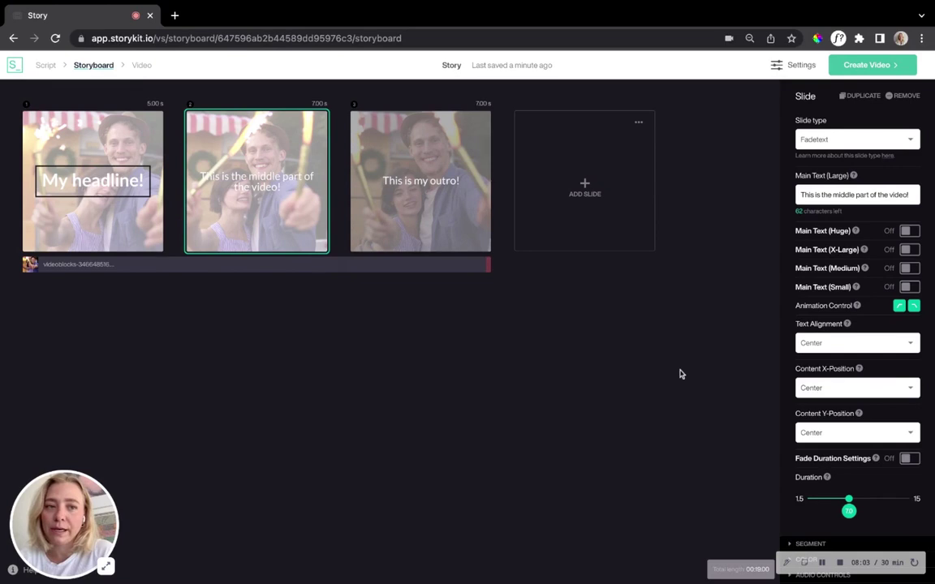
# Step: Pick the premium track 'Little Pastry - Instrumental' (2:48) as the music and save it
pyautogui.click(800, 68)
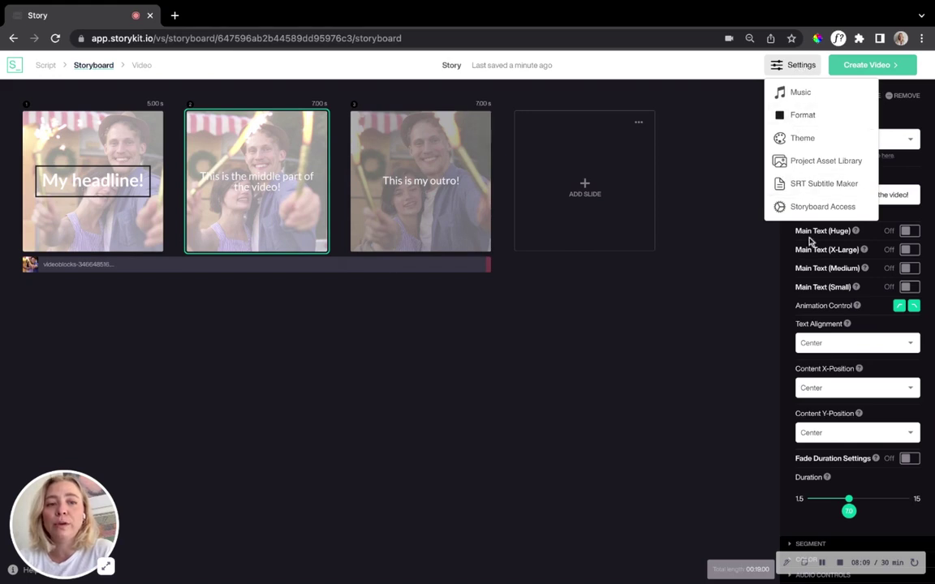
pyautogui.click(824, 93)
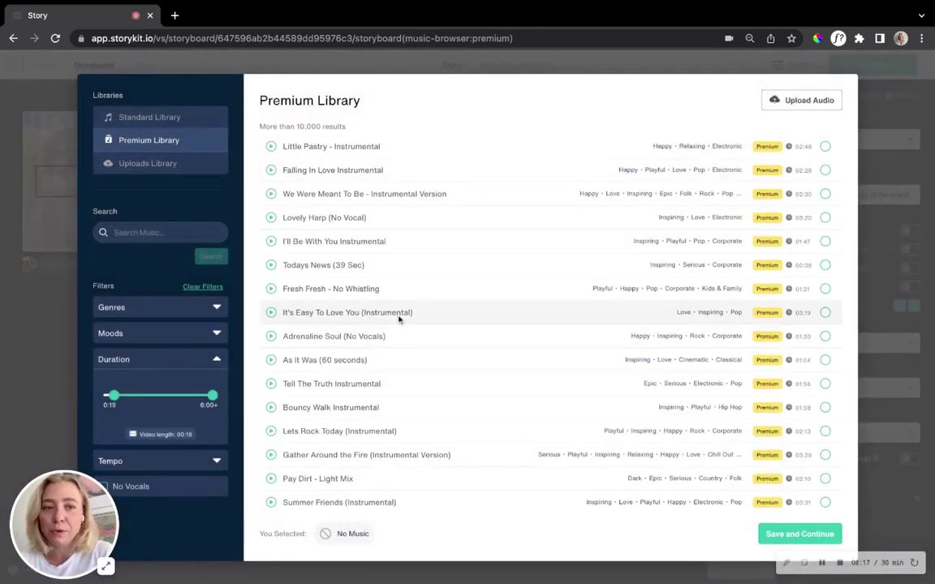
pyautogui.scroll(-1, 398, 317)
pyautogui.scroll(1, 398, 317)
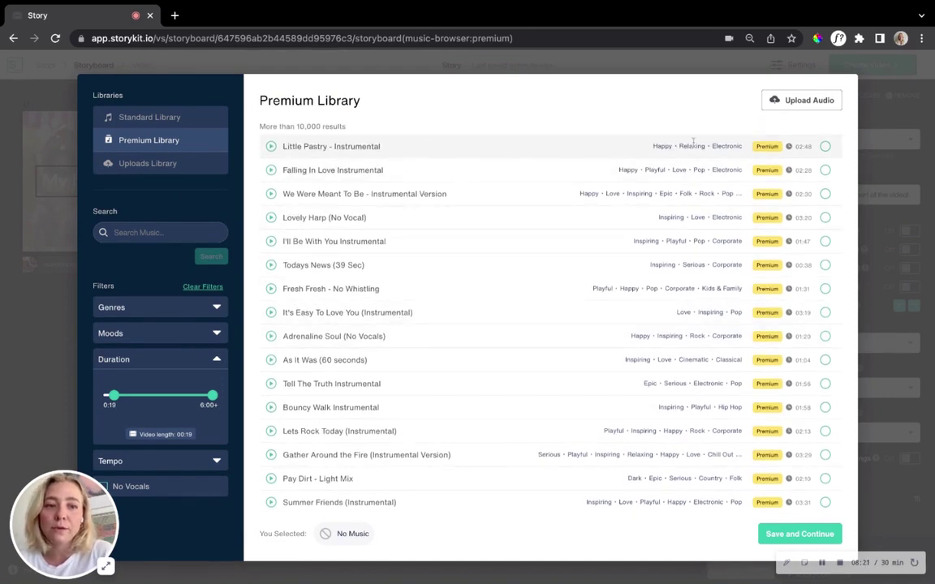
pyautogui.click(825, 146)
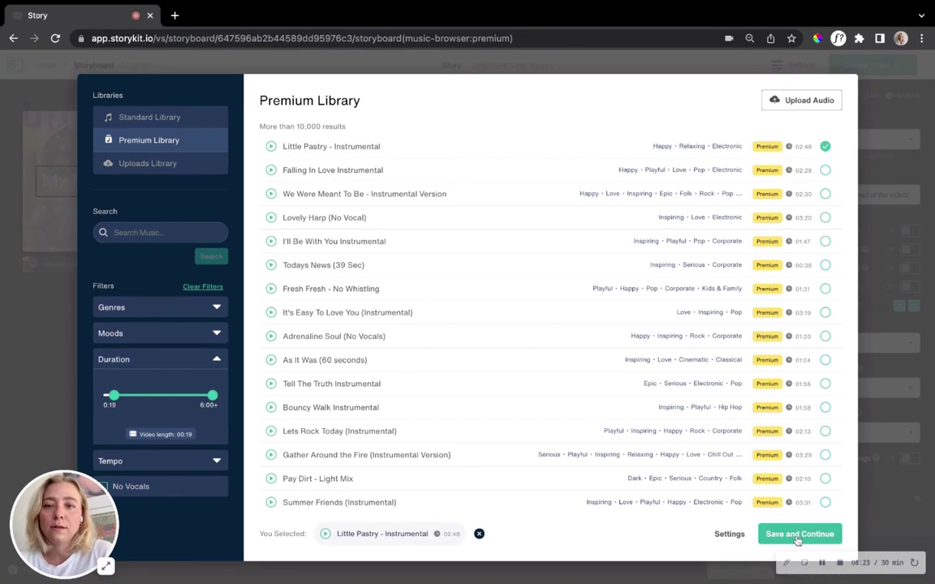
pyautogui.click(798, 537)
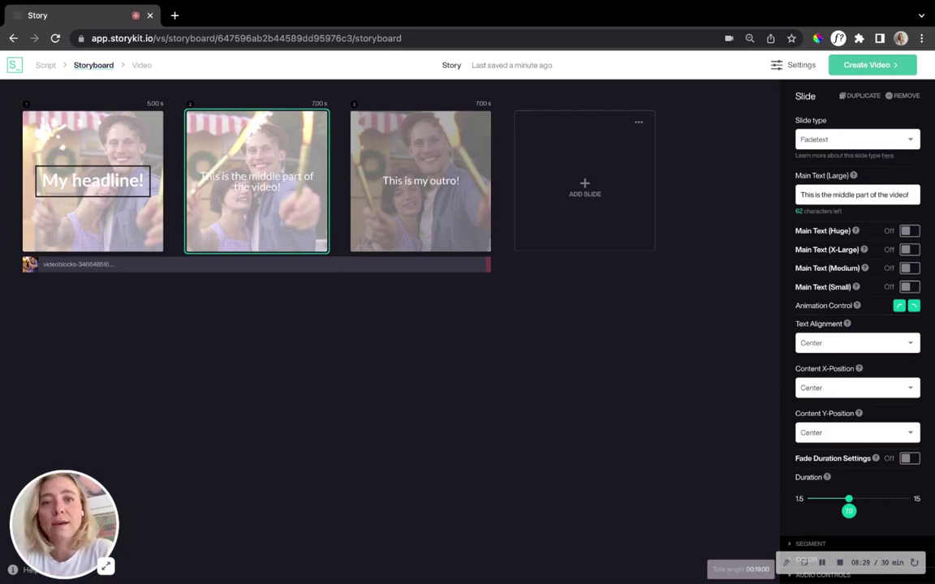
# Step: Switch the video format to vertical 9:16
pyautogui.click(796, 66)
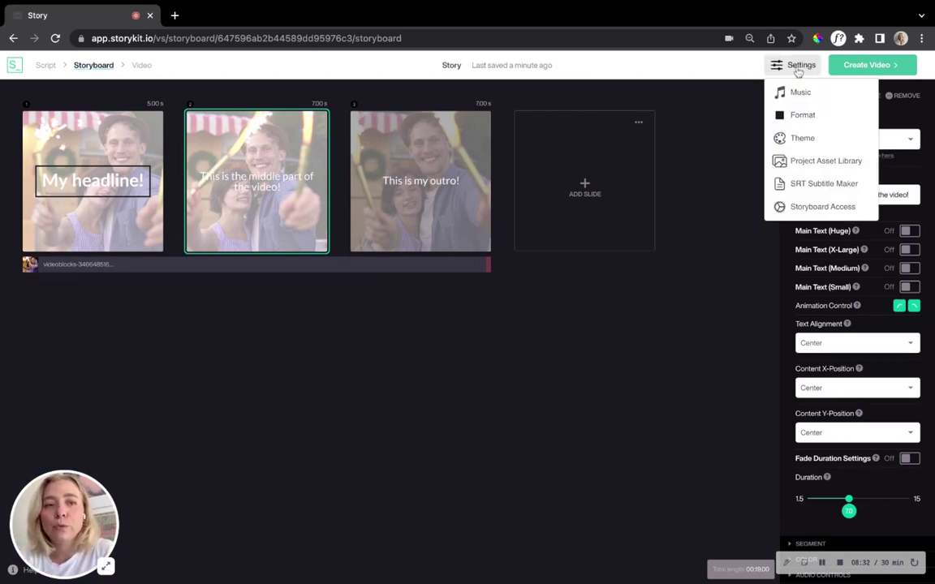
pyautogui.click(826, 119)
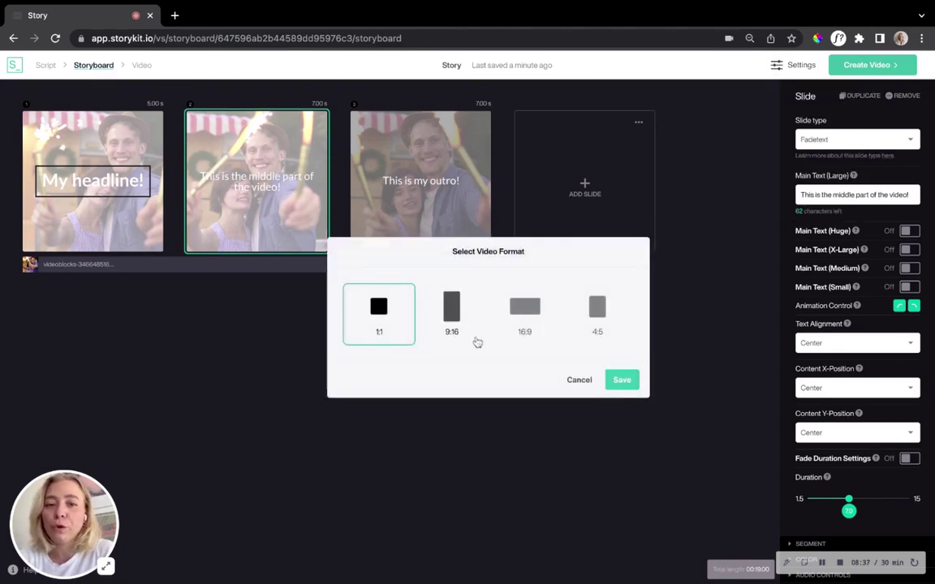
pyautogui.click(451, 313)
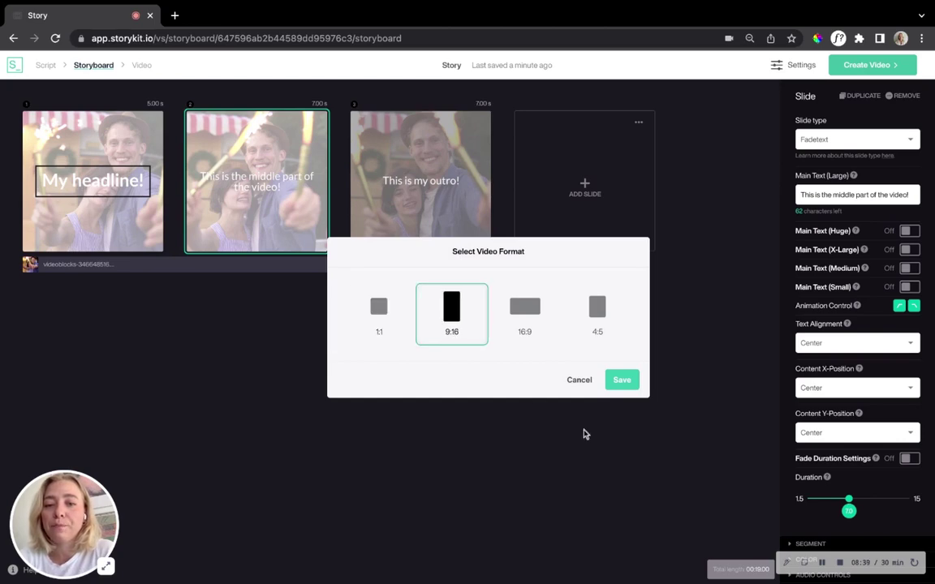
pyautogui.click(623, 382)
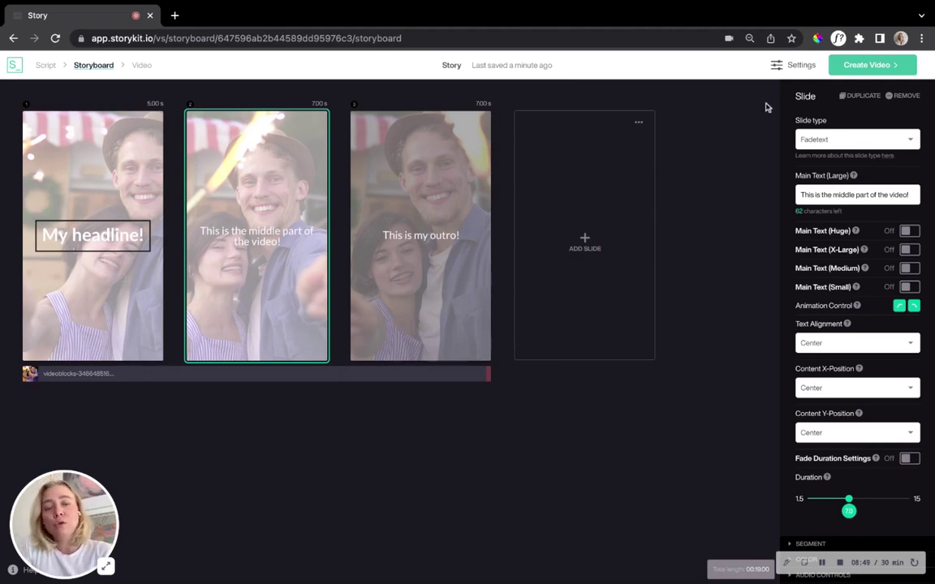
# Step: Change the video format to 4:5 instead
pyautogui.click(791, 66)
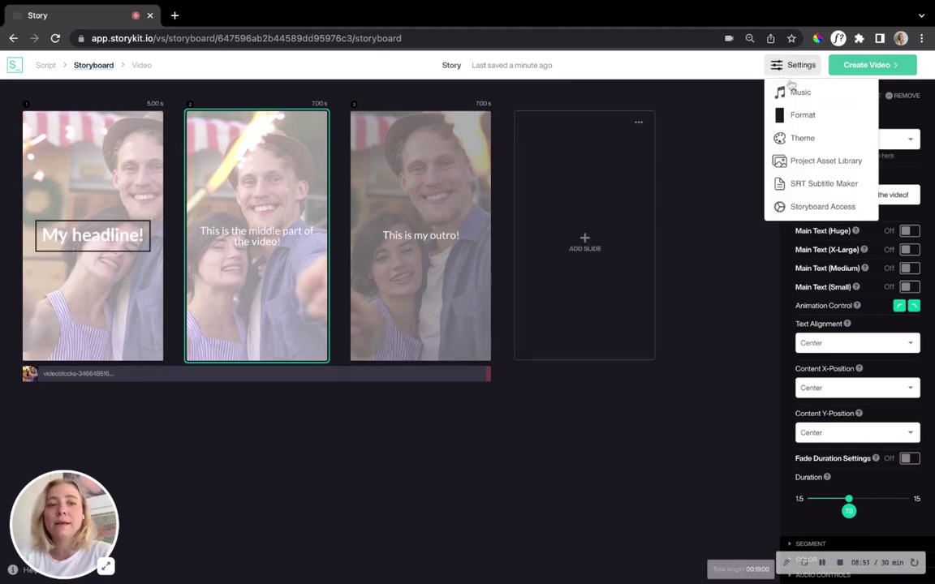
pyautogui.click(801, 114)
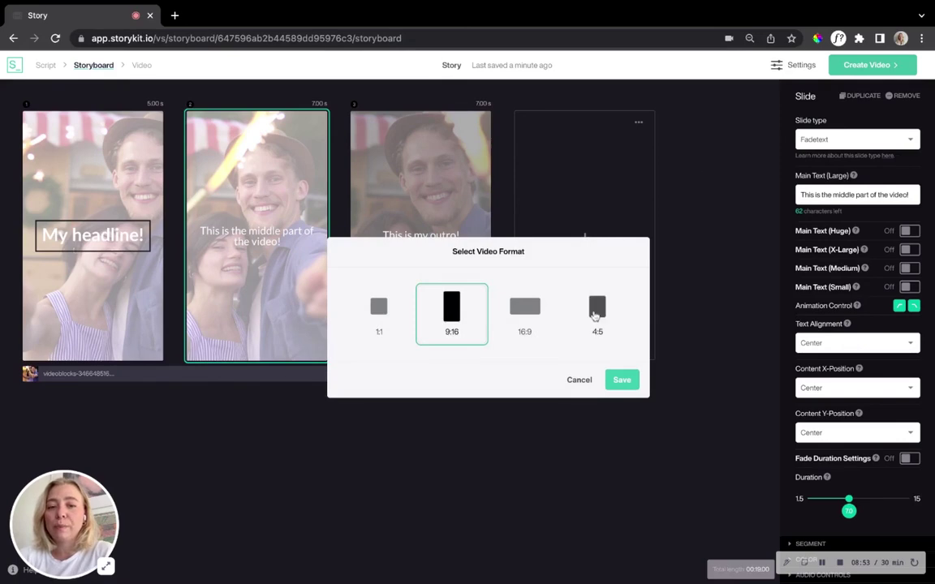
pyautogui.click(597, 309)
pyautogui.click(625, 381)
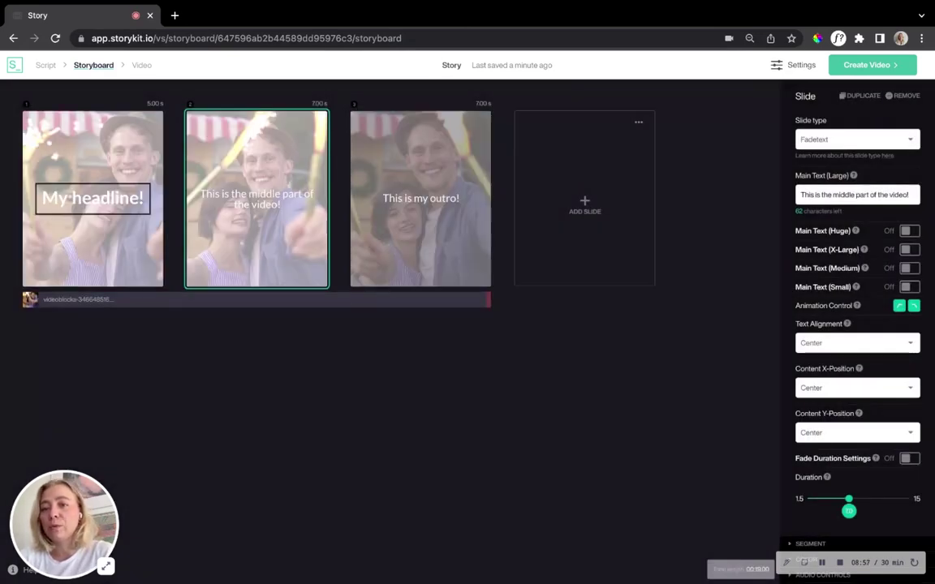
# Step: Settle on the square 1:1 format, reshaping all three slides into square frames
pyautogui.click(789, 68)
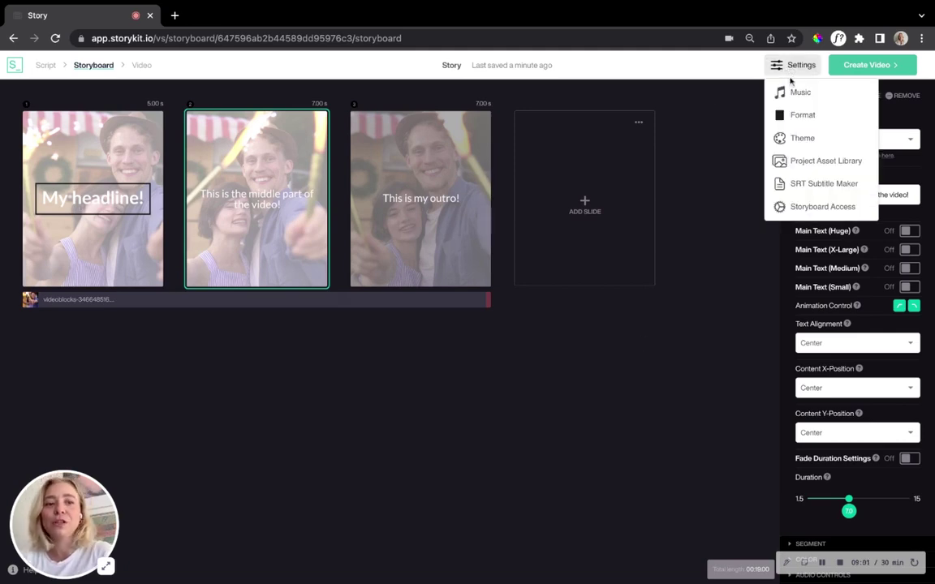
pyautogui.click(799, 112)
pyautogui.click(378, 309)
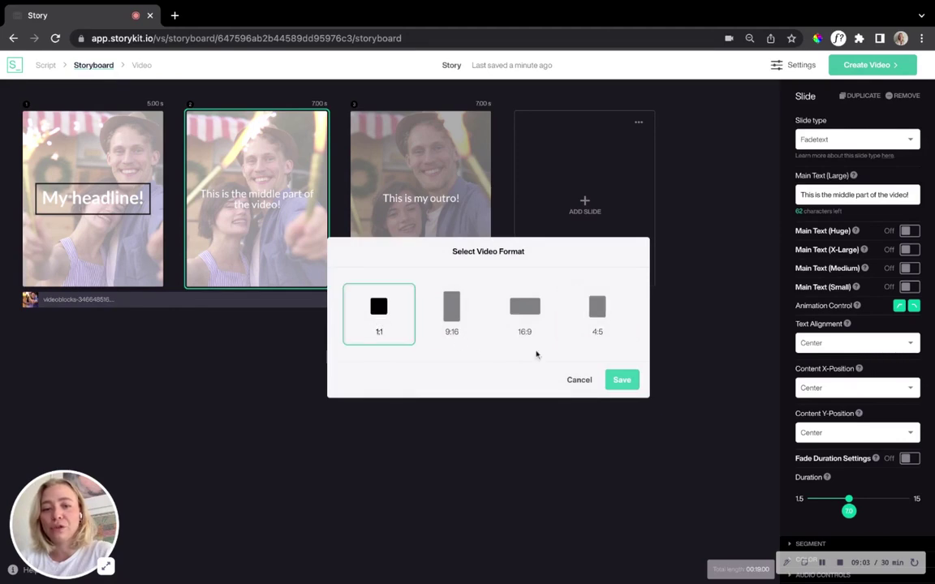
pyautogui.click(622, 380)
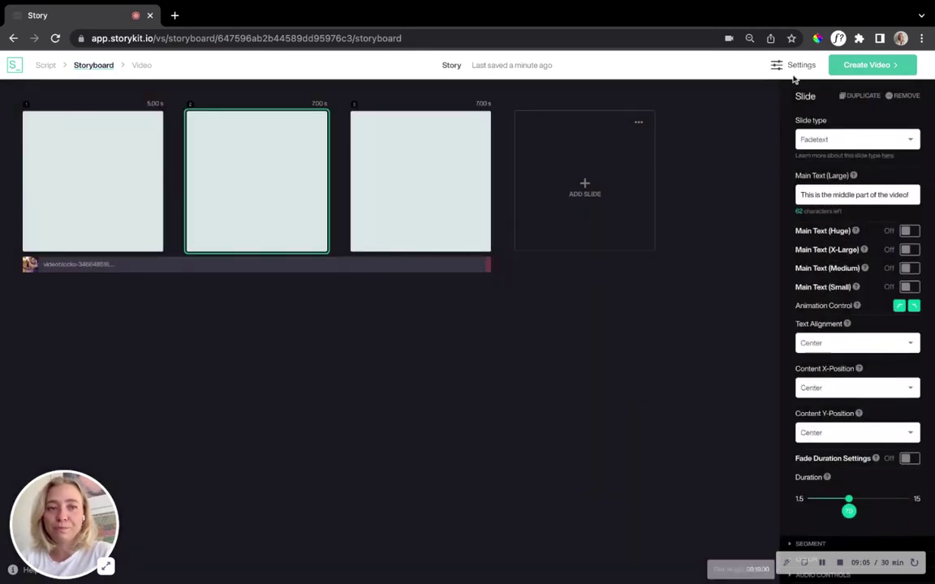
# Step: Apply the pink Energetic theme to the three square slides, totalling 19 seconds
pyautogui.click(798, 68)
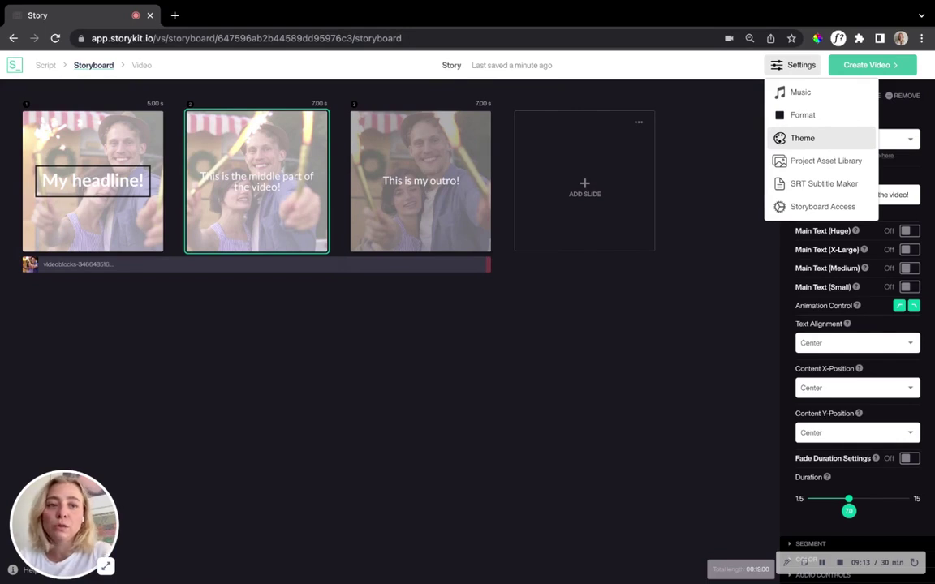
pyautogui.click(802, 138)
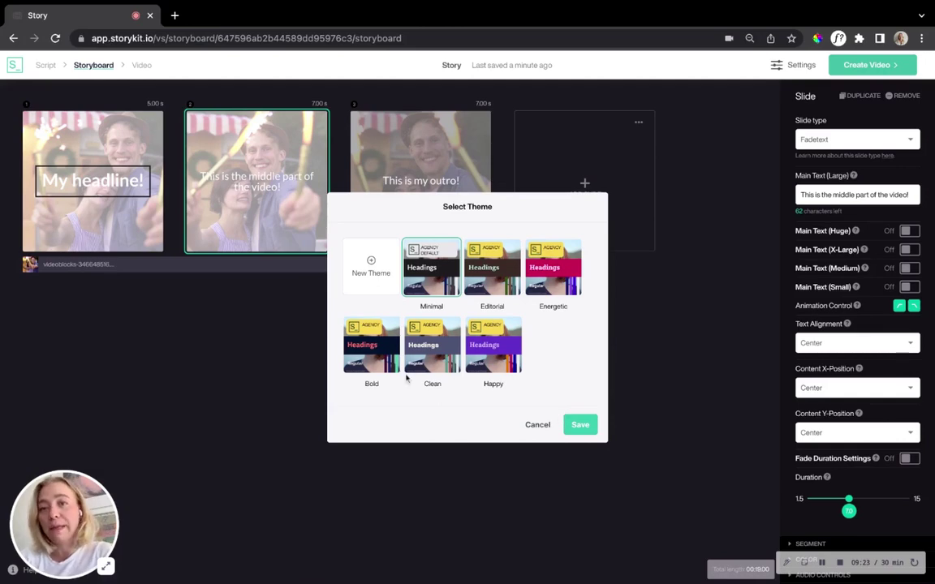
pyautogui.click(554, 267)
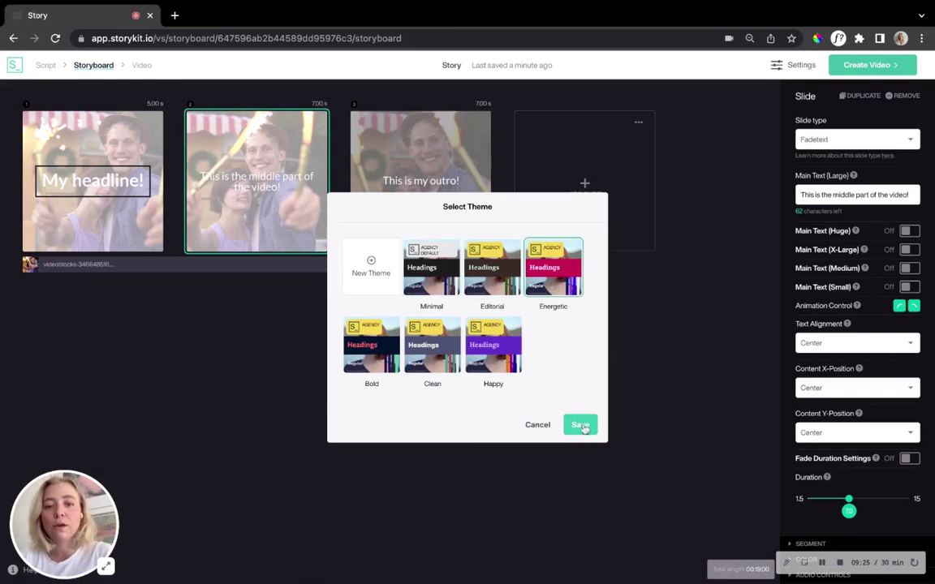
pyautogui.click(583, 429)
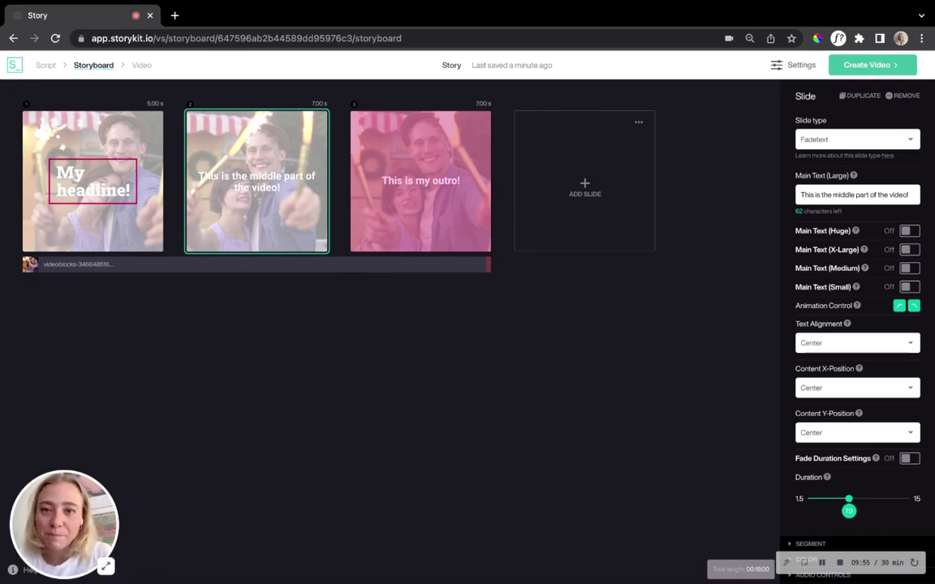
pyautogui.click(93, 146)
pyautogui.click(257, 162)
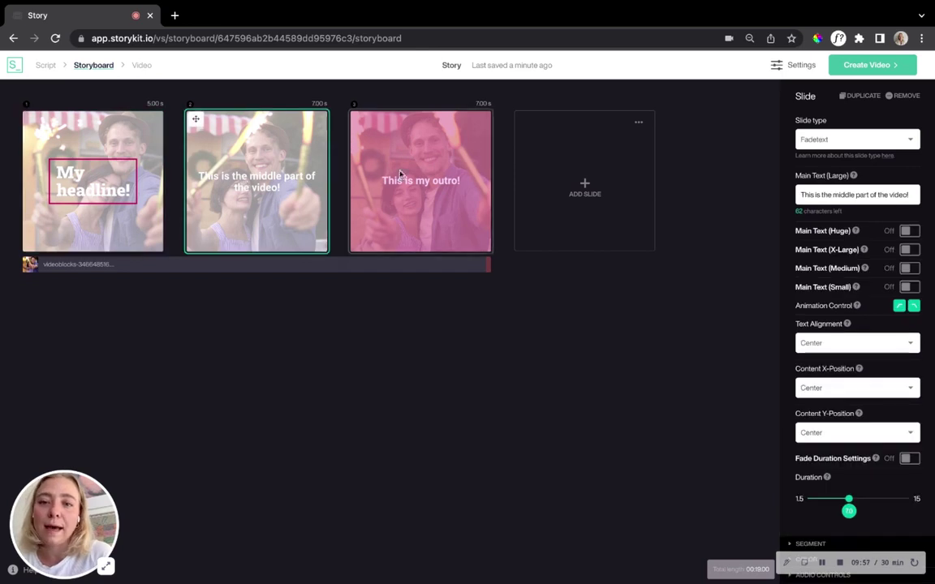
pyautogui.click(400, 174)
pyautogui.click(234, 165)
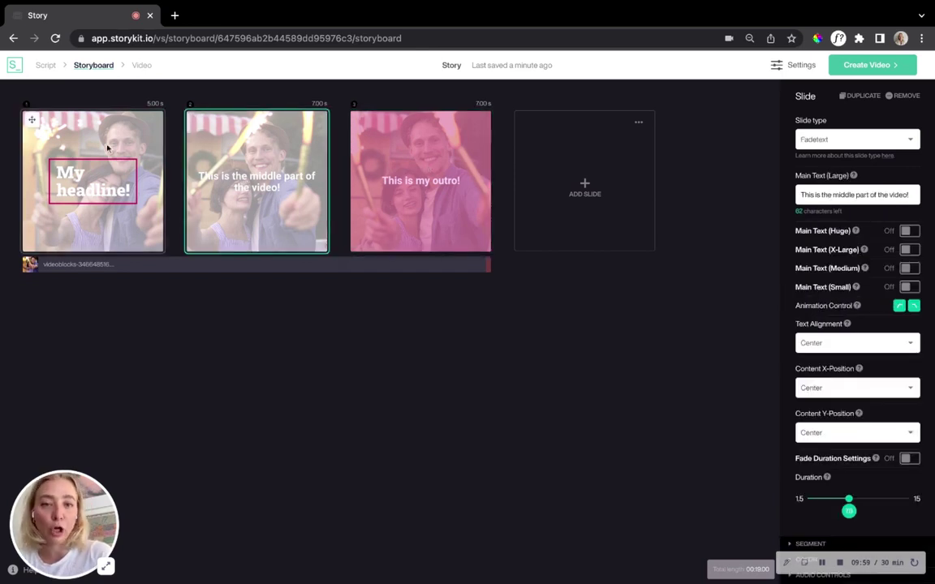
pyautogui.click(107, 147)
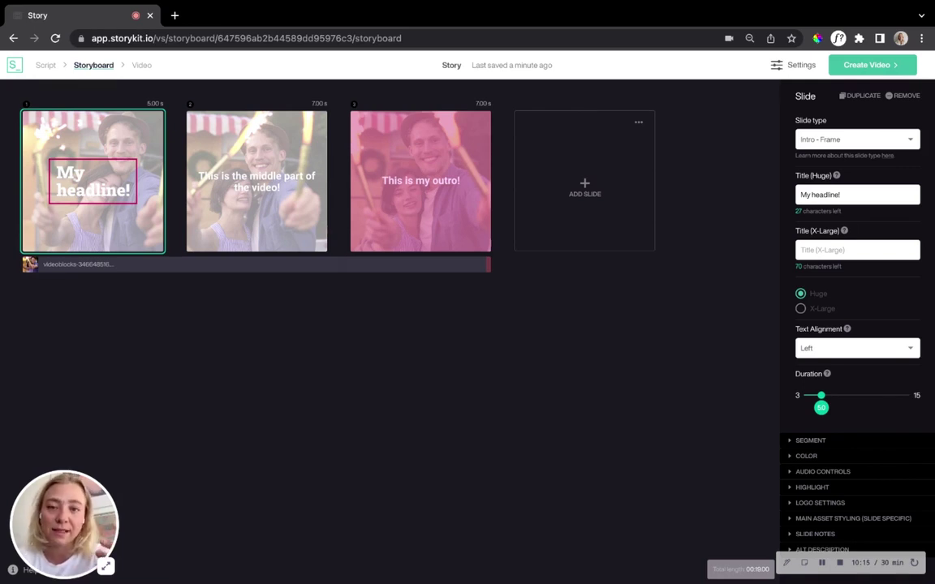
pyautogui.click(257, 205)
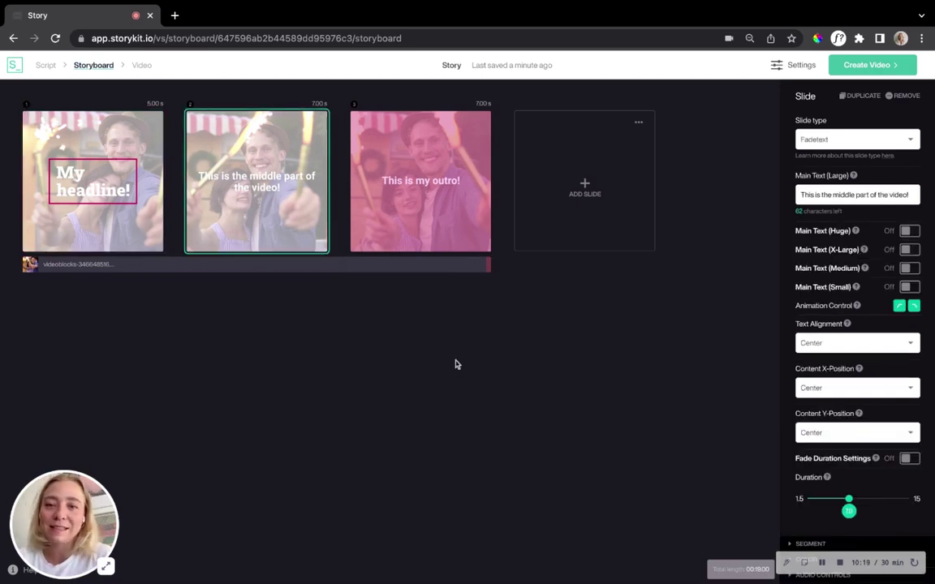
pyautogui.click(120, 153)
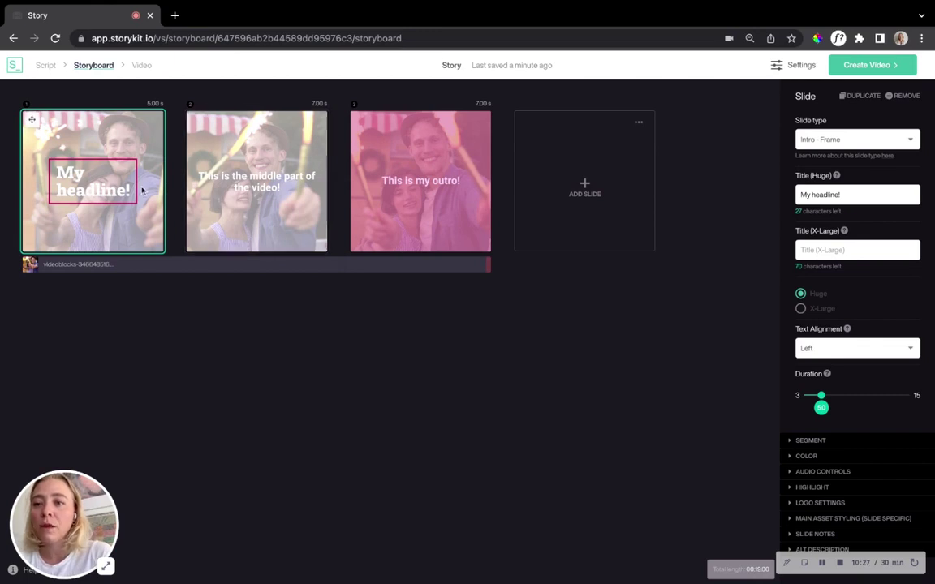
pyautogui.click(286, 169)
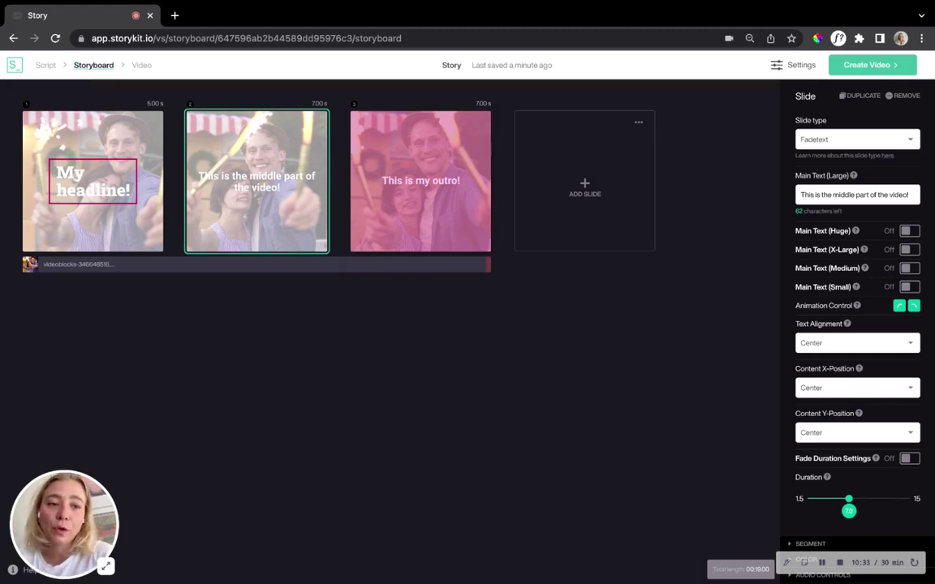
# Step: Set slide 2's duration to 3.5 s and the outro slide's to 4.0 s, totalling 12.5 s
pyautogui.scroll(-2, 882, 339)
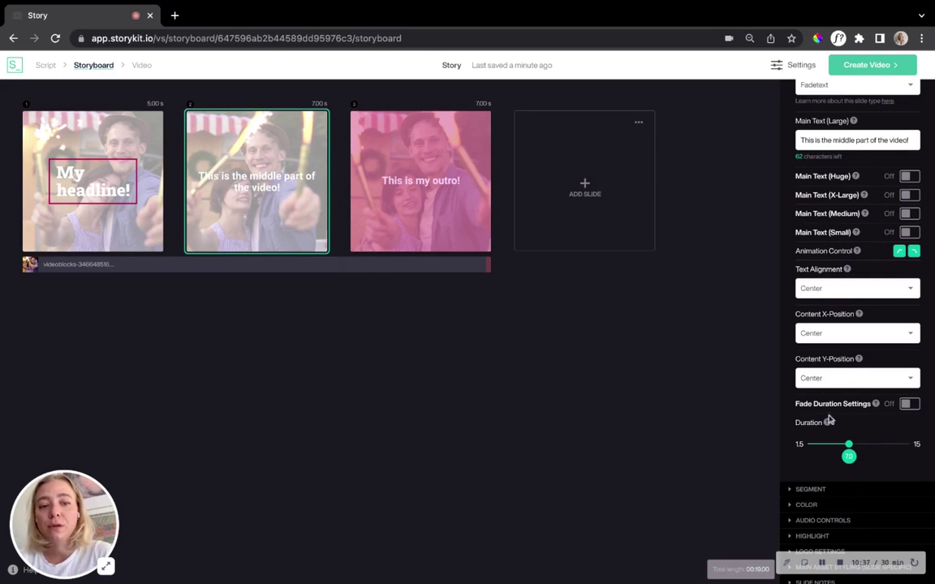
pyautogui.moveTo(849, 457); pyautogui.dragTo(822, 457)
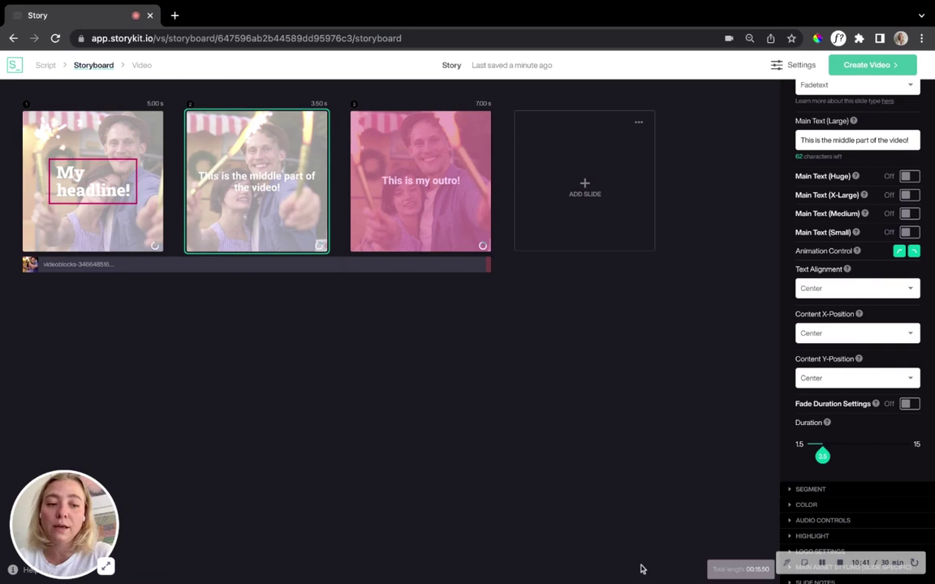
pyautogui.click(435, 157)
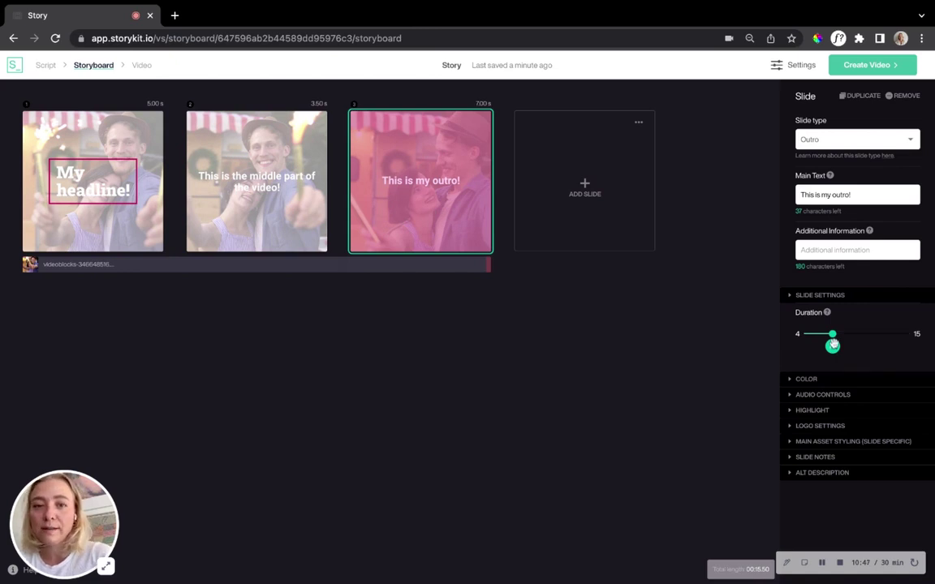
pyautogui.moveTo(834, 344); pyautogui.dragTo(800, 346)
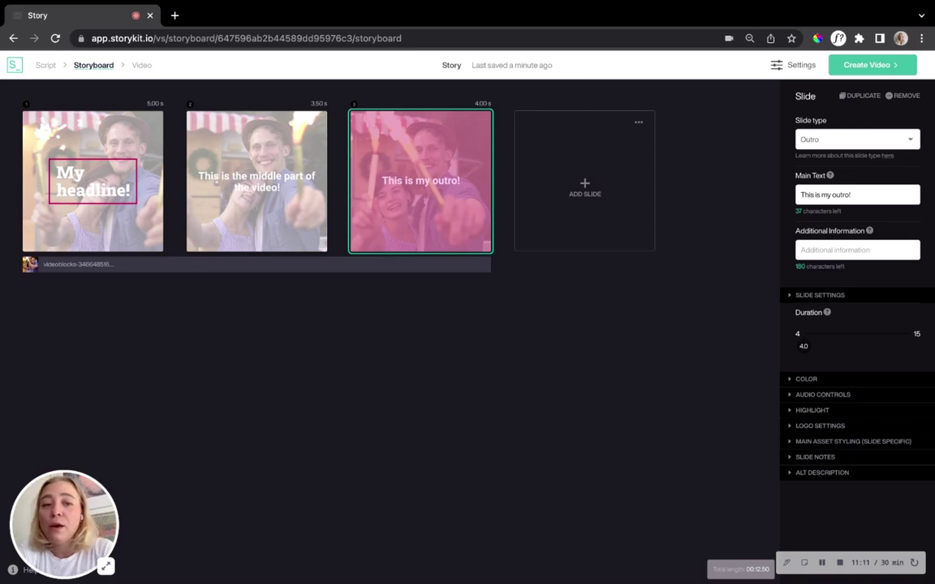
# Step: Render the 12.5-second video in Full HD with Create Video
pyautogui.click(867, 65)
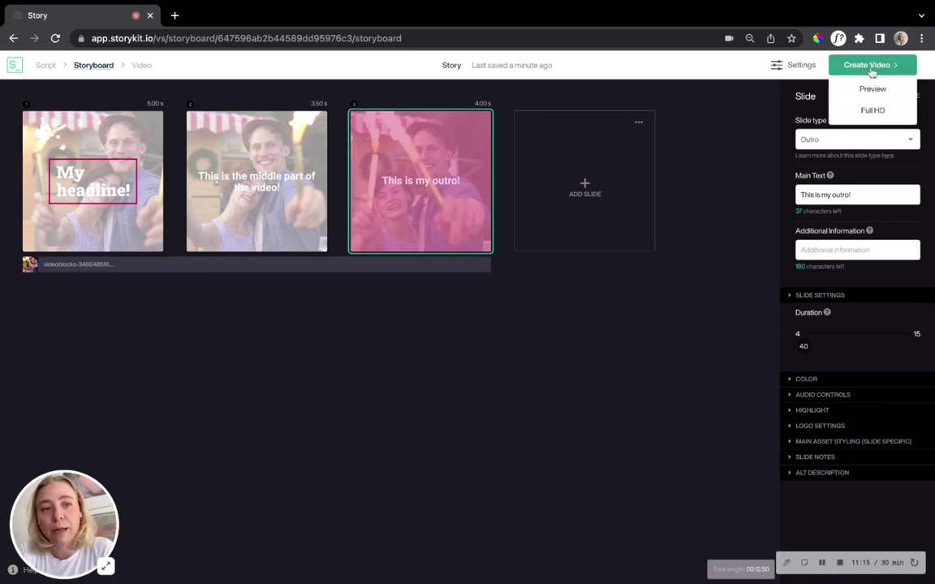
pyautogui.click(873, 111)
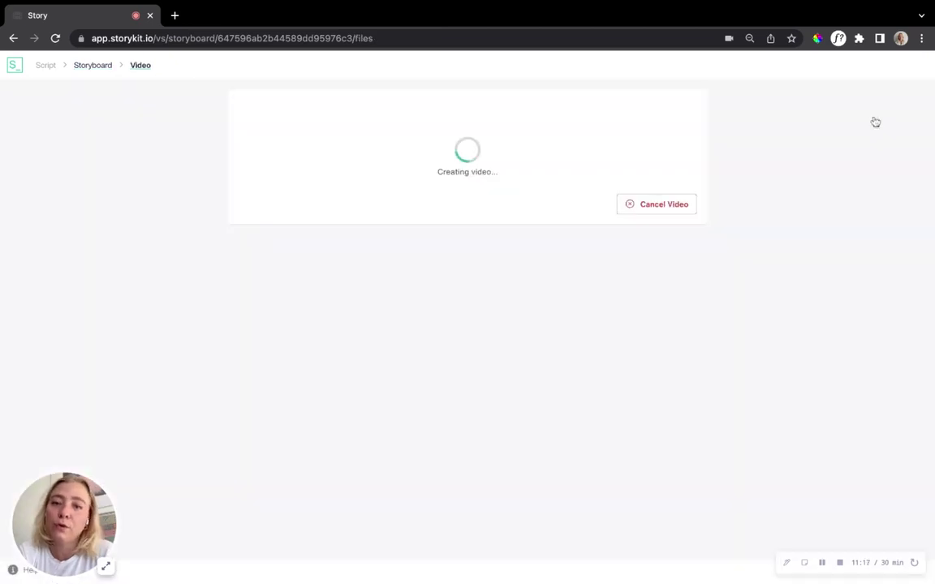